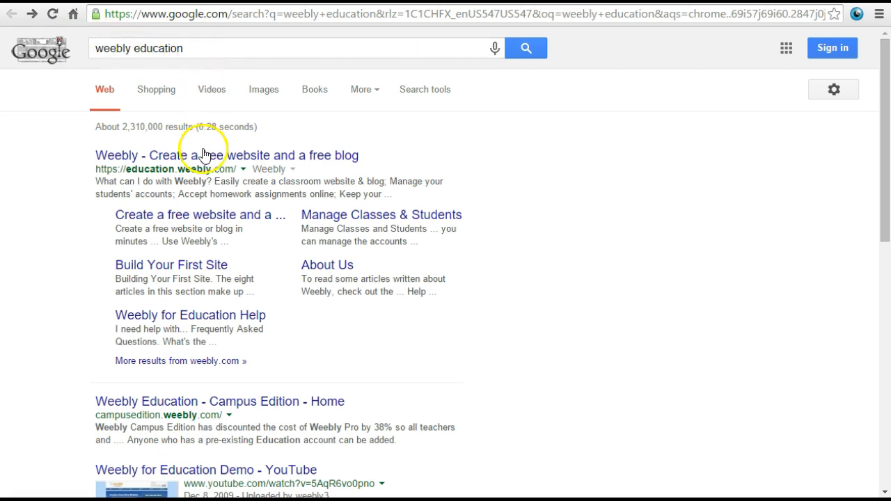
- Open the Weebly for Education website from the search results and go to its sign-up form
left_click(240, 160)
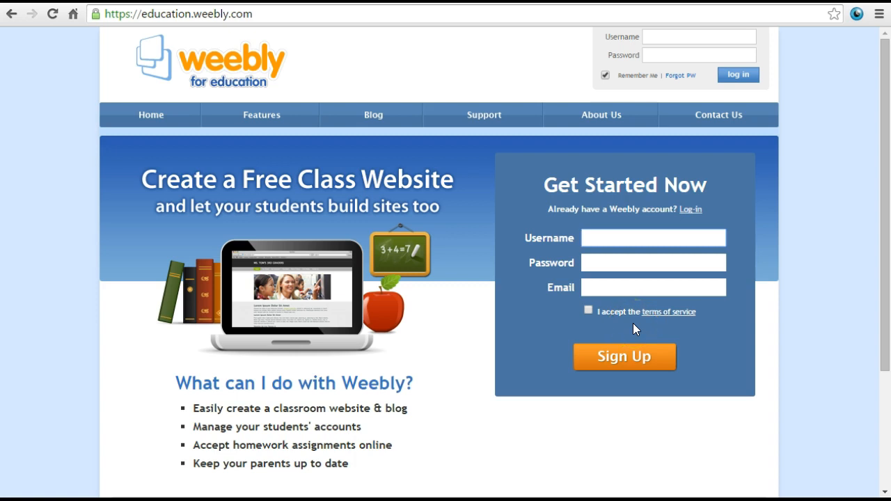
left_click(726, 235)
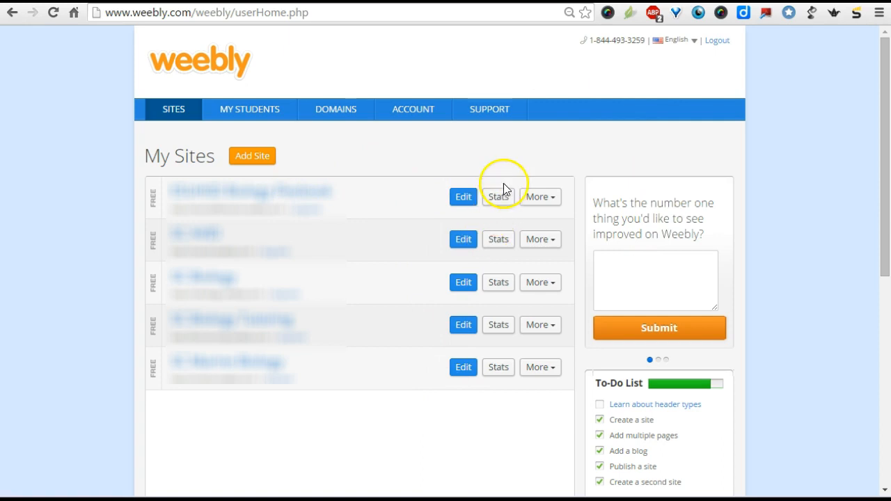
- View the statistics of the SC AVID site, comparing its unique visitors and pageviews graphs
left_click(506, 246)
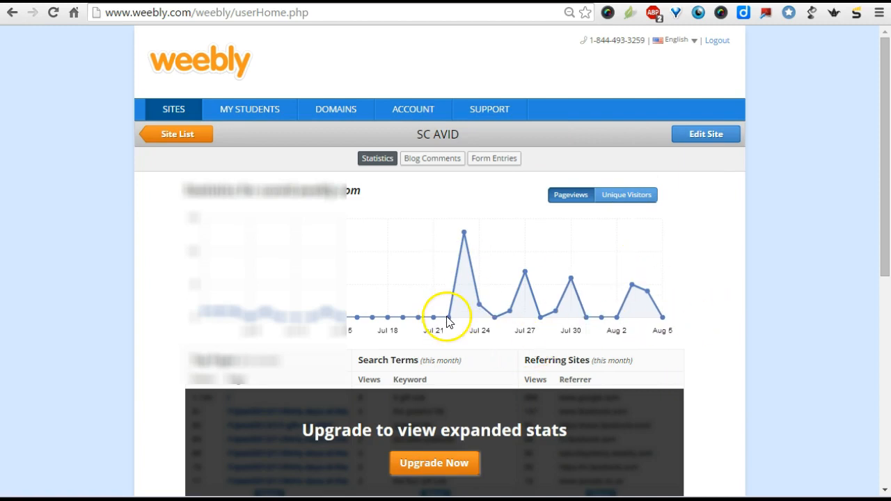
left_click(631, 198)
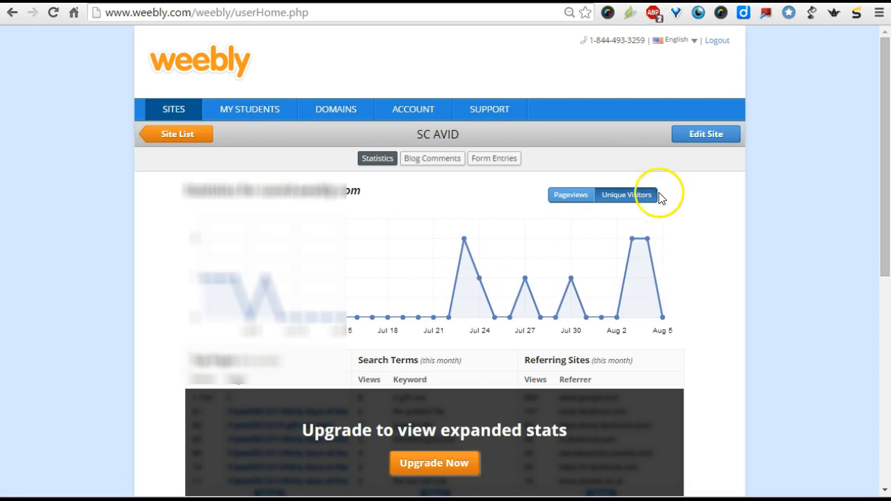
left_click(583, 200)
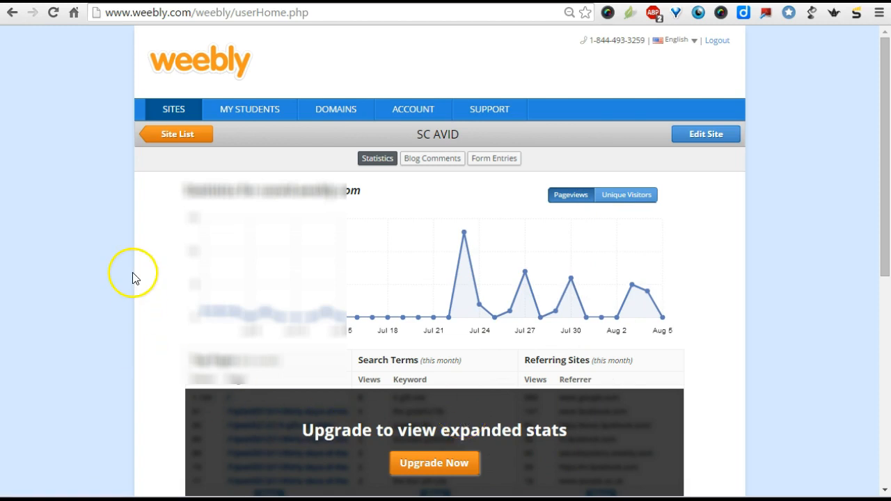
- Return to the site list and open the SC AVID site for editing
left_click(165, 112)
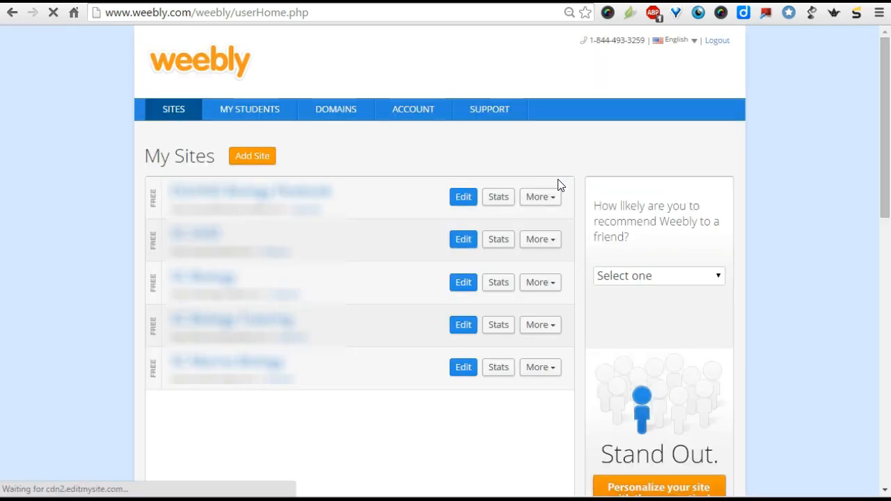
left_click(463, 240)
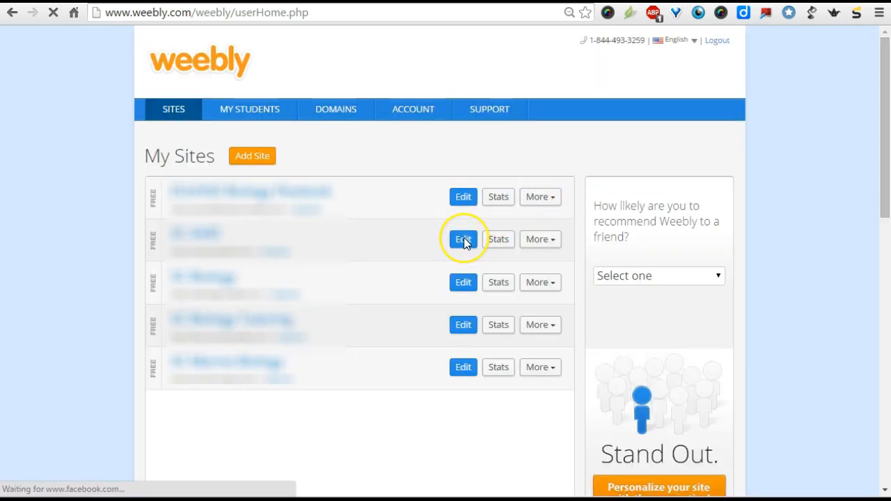
left_click(465, 239)
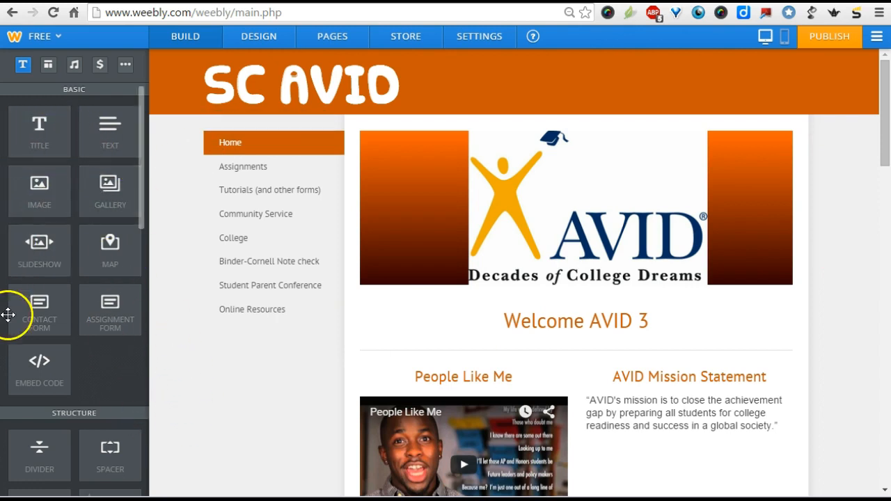
- Examine the available page elements and the home page's content from the header image to the calendar
scroll(110, 255, "down", 10)
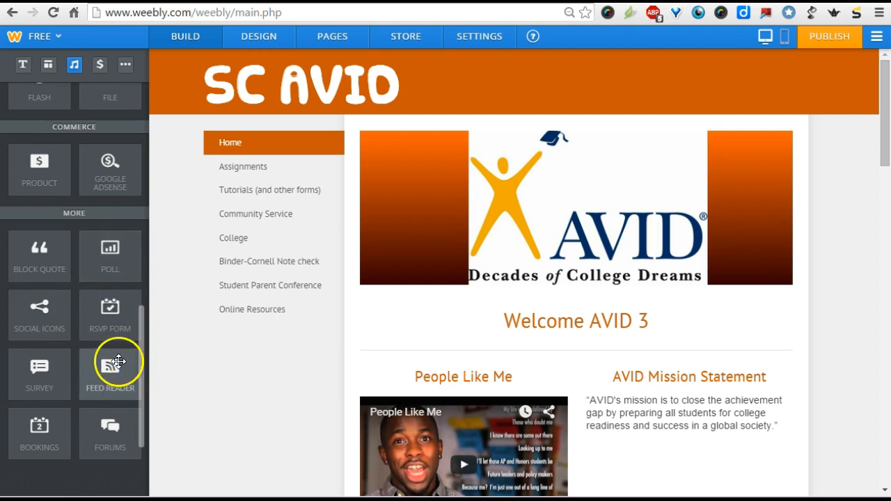
scroll(79, 376, "up", 5)
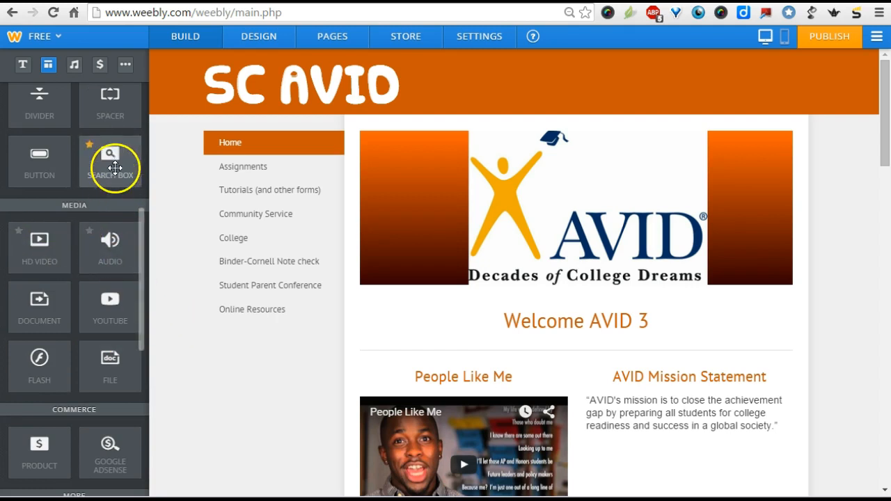
scroll(114, 280, "up", 2)
scroll(114, 280, "up", 3)
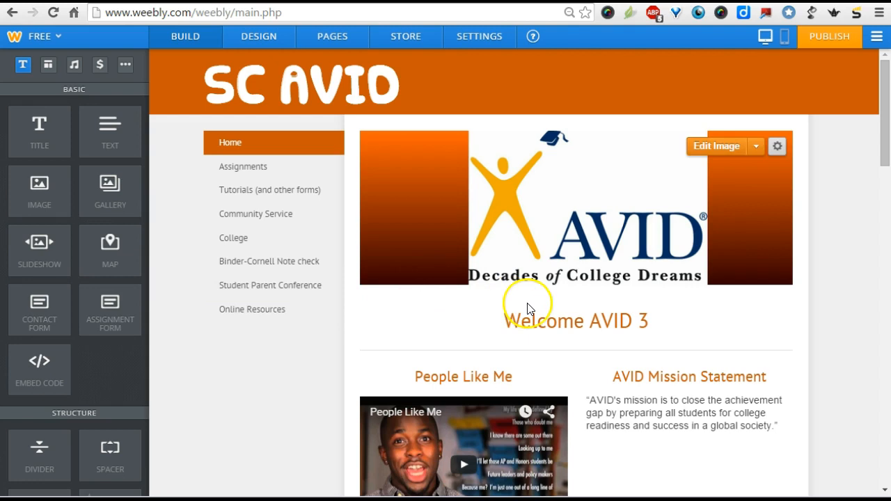
scroll(528, 308, "down", 2)
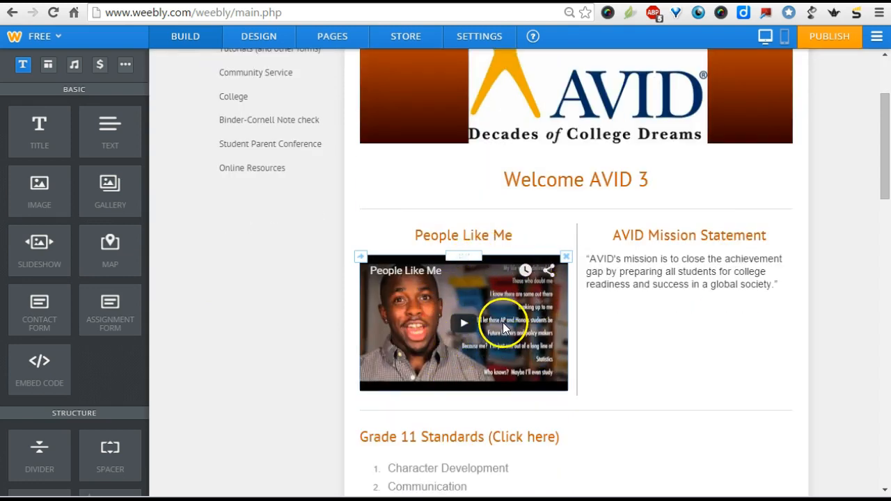
scroll(504, 327, "down", 3)
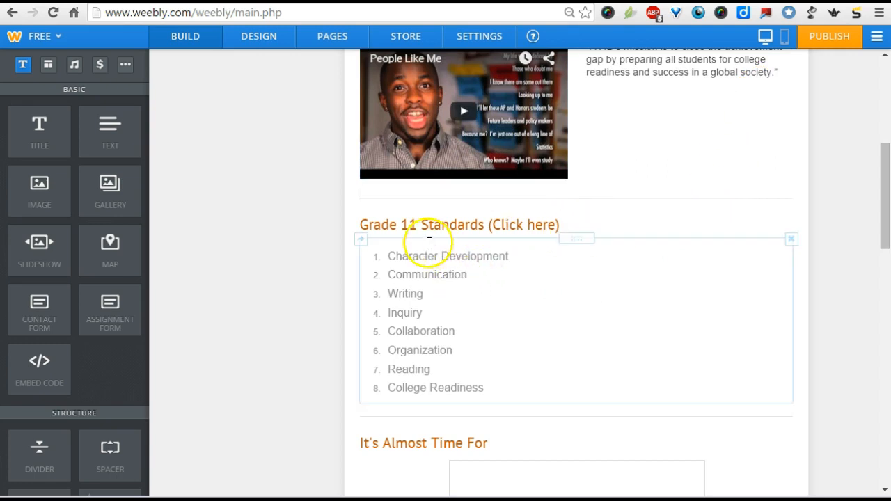
scroll(469, 282, "down", 2)
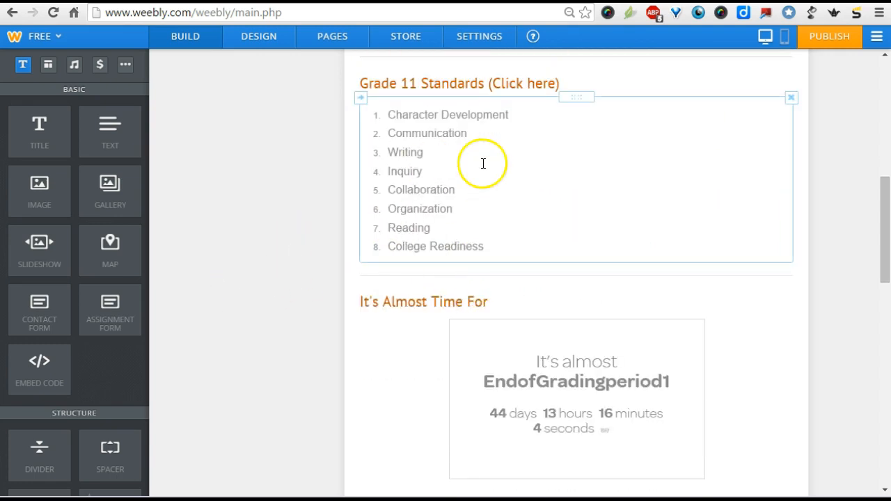
scroll(571, 279, "down", 3)
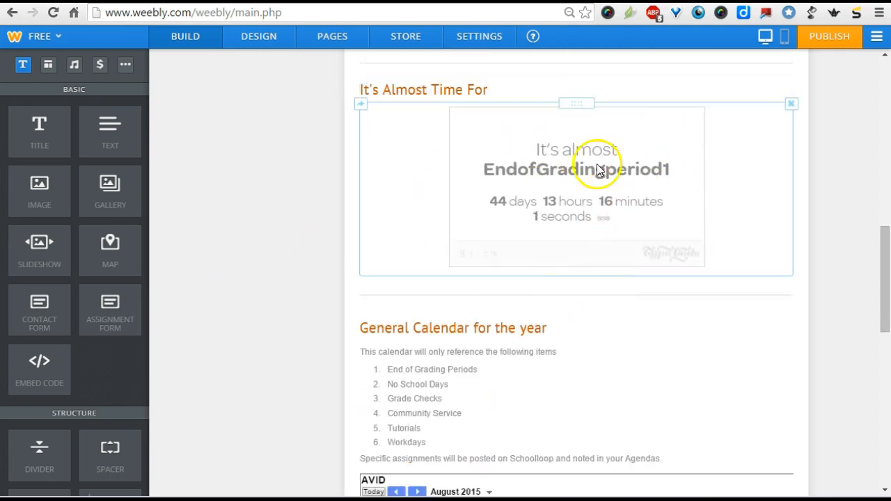
scroll(673, 174, "down", 5)
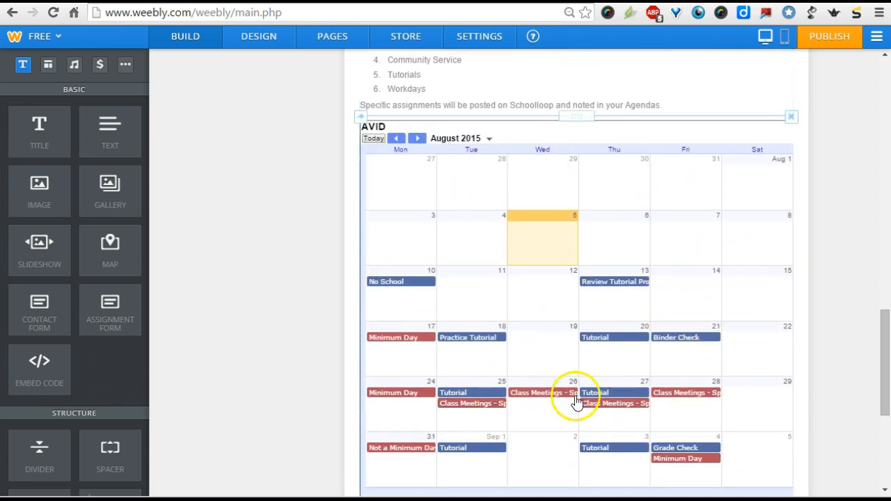
scroll(551, 285, "up", 15)
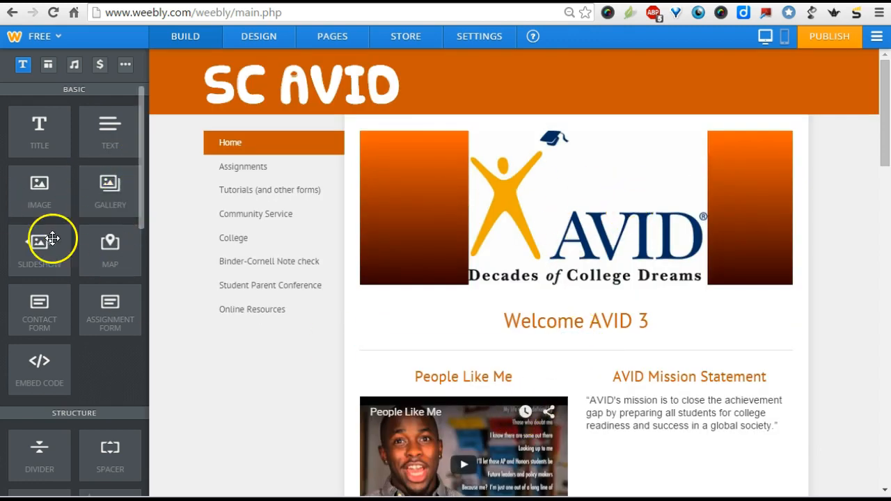
- Add a YouTube element to the home page, beside the Grade 11 Standards list
scroll(119, 254, "down", 4)
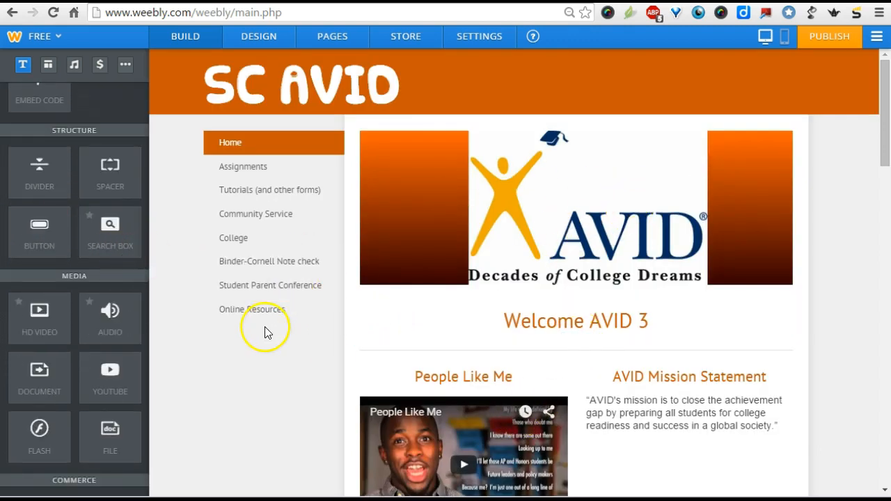
scroll(617, 330, "down", 5)
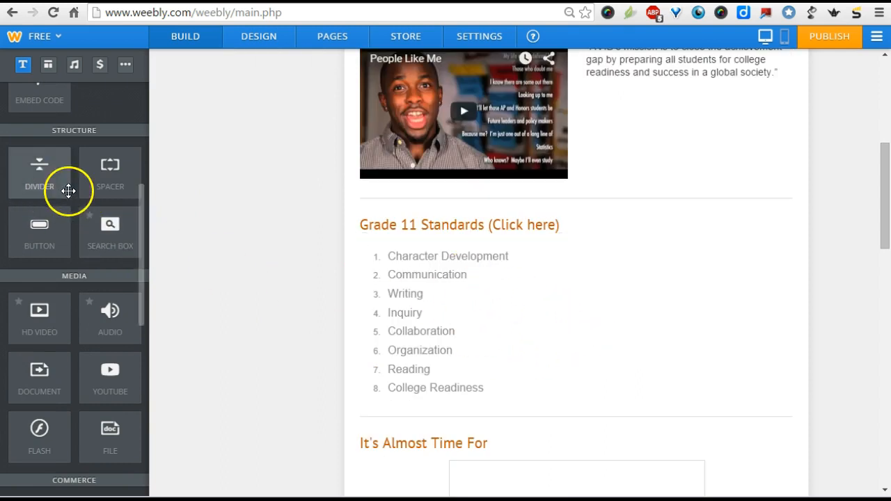
left_click_drag(109, 370, 771, 294)
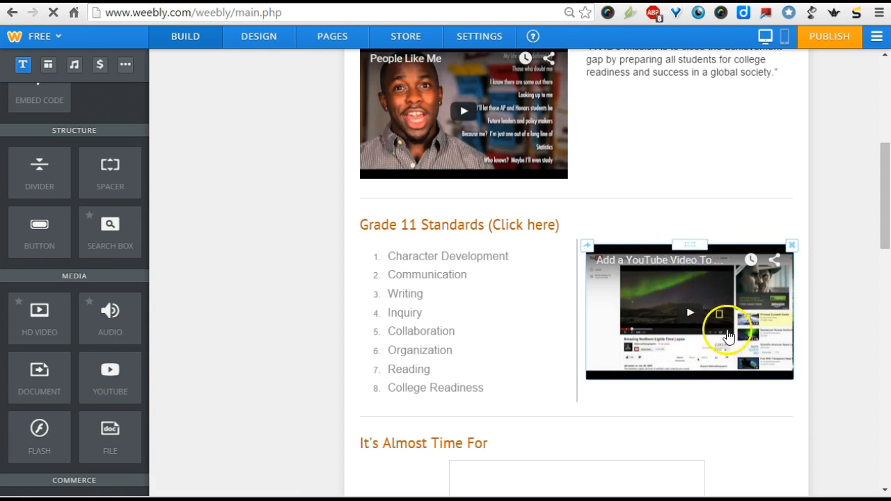
- Copy the link of "The Science of Procrastination - And How To Manage It" from YouTube and set it as the new video element's URL
left_click(754, 365)
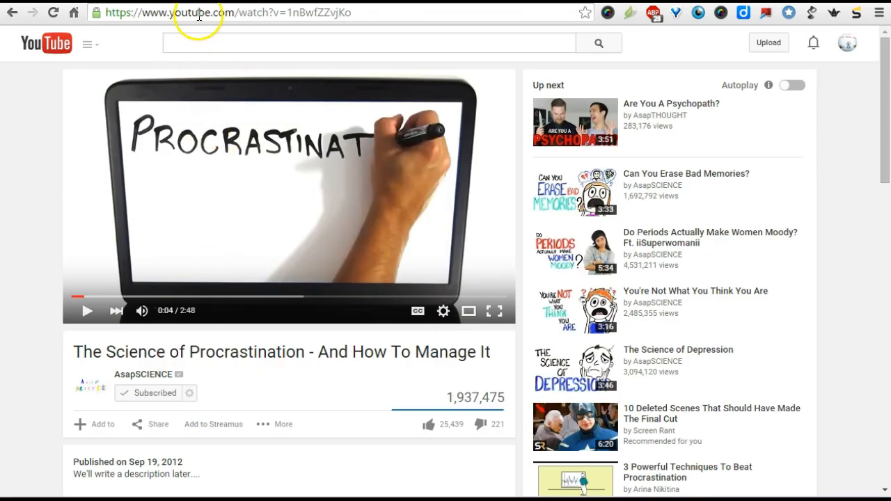
left_click(199, 14)
right_click(198, 14)
left_click(224, 65)
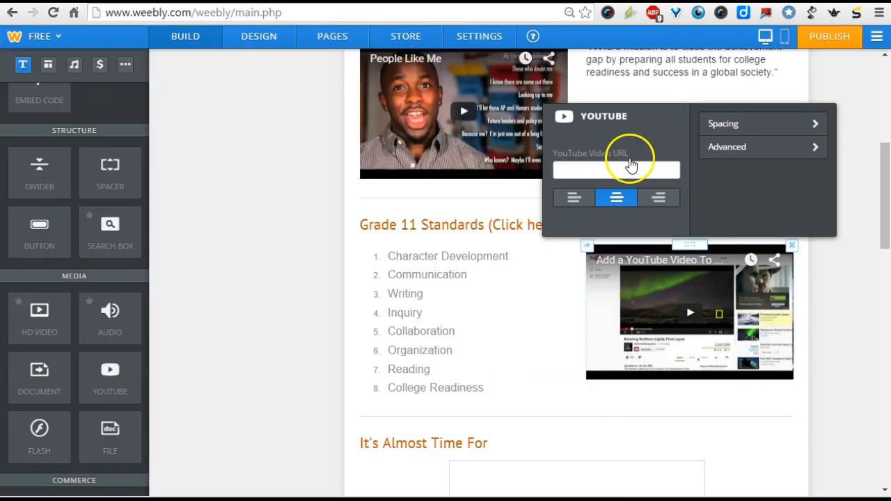
right_click(629, 165)
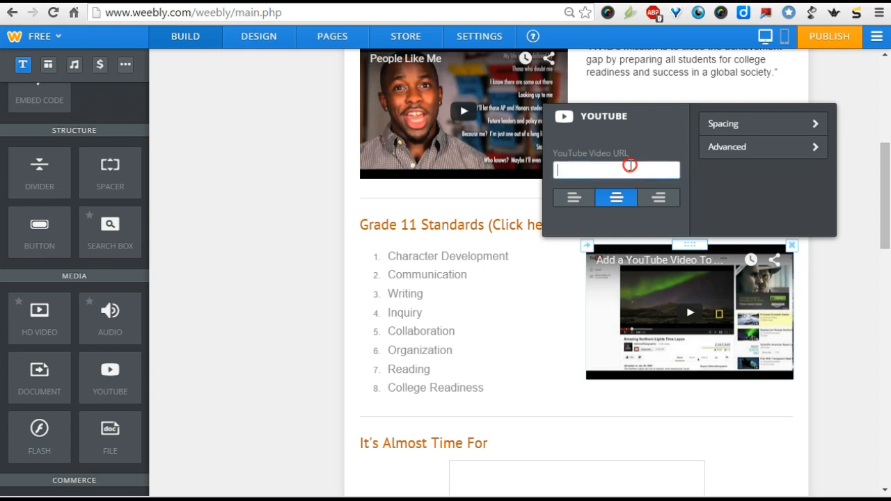
left_click(663, 247)
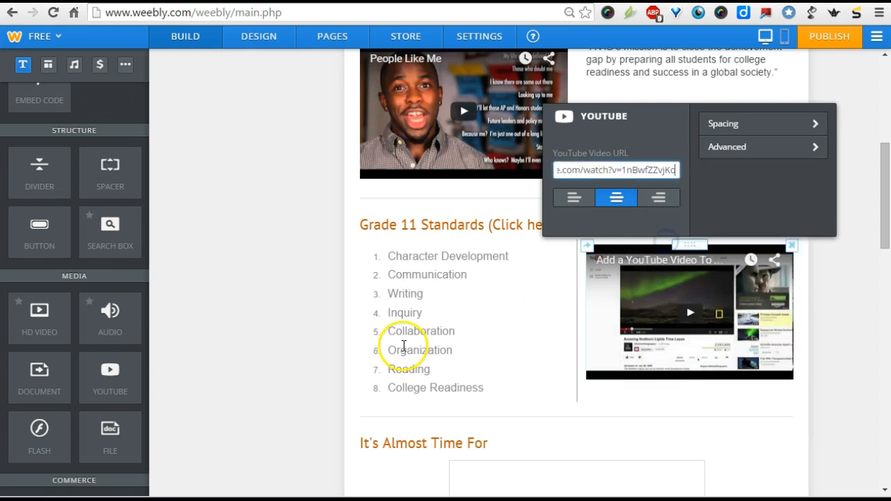
left_click(247, 270)
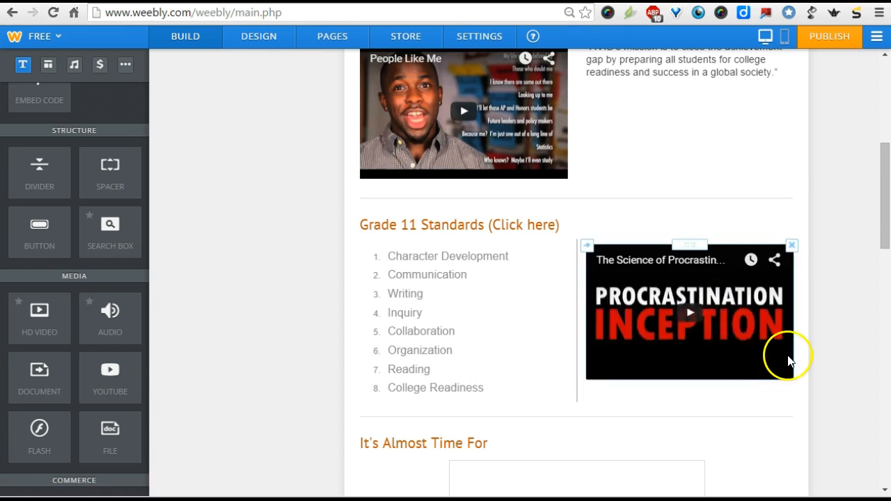
- Move the procrastination video from beside the Grade 11 Standards list to full width below it
scroll(788, 360, "down", 2)
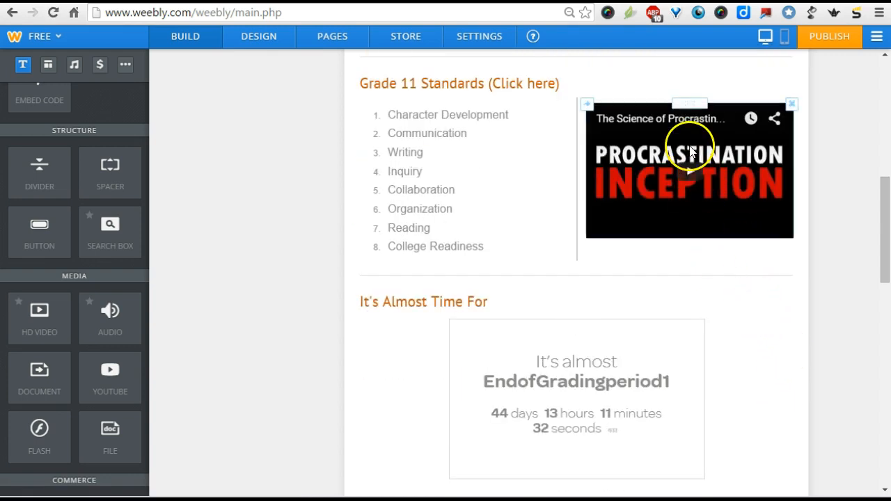
left_click_drag(679, 104, 555, 293)
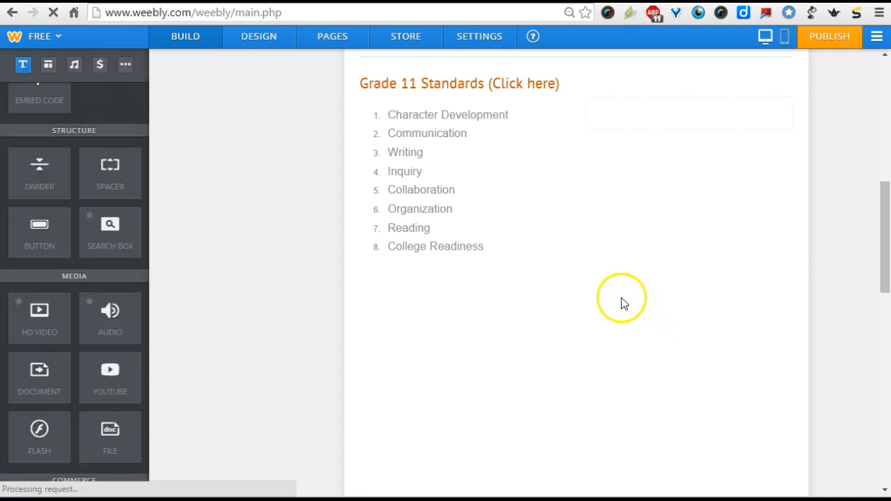
scroll(613, 296, "down", 2)
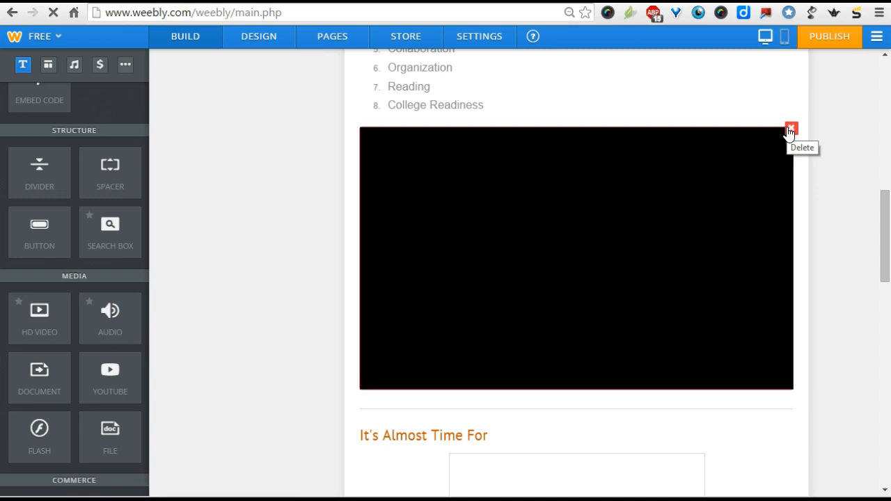
- Look through the media, commerce, and other page elements, and review the home page layout around the Grade 11 Standards list
scroll(109, 292, "down", 1)
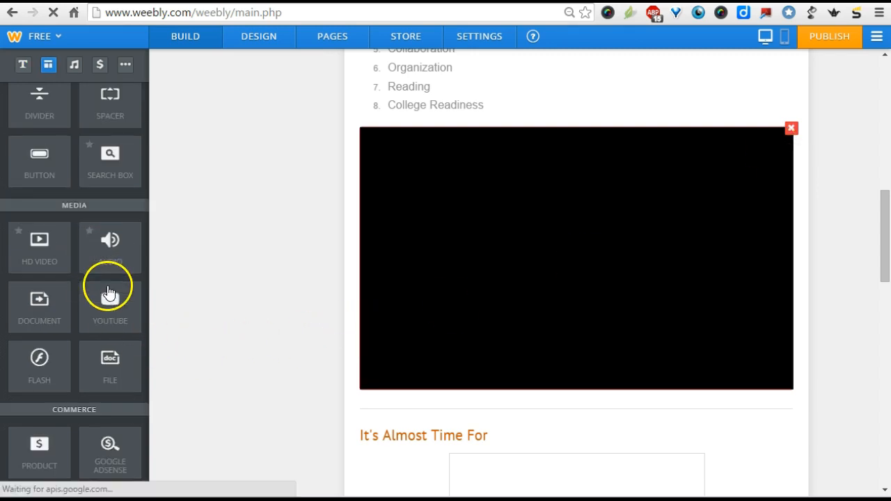
scroll(45, 333, "down", 1)
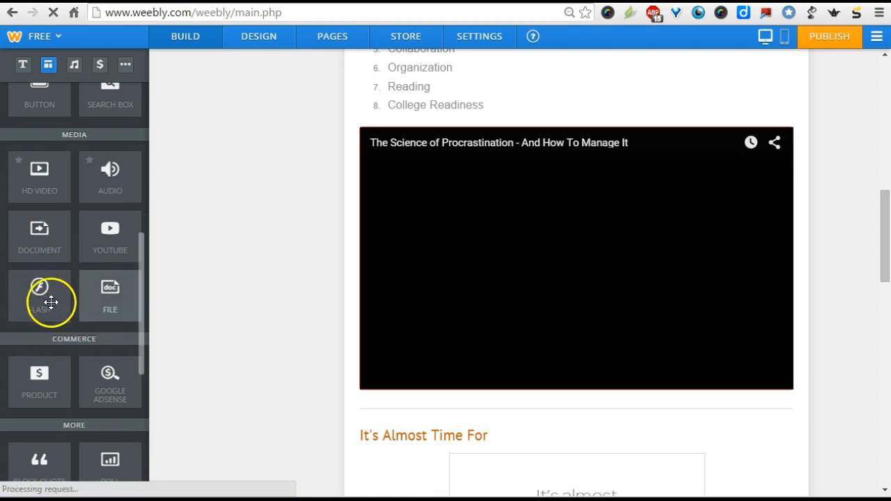
scroll(60, 376, "down", 2)
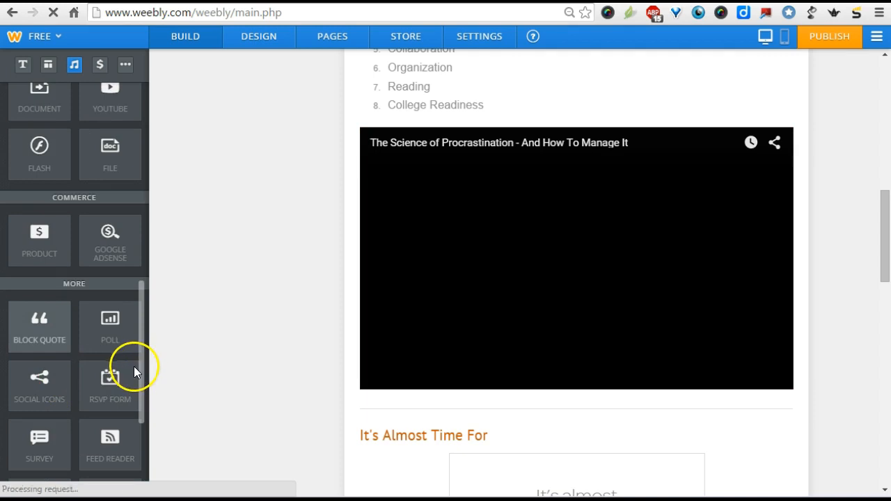
scroll(135, 371, "up", 9)
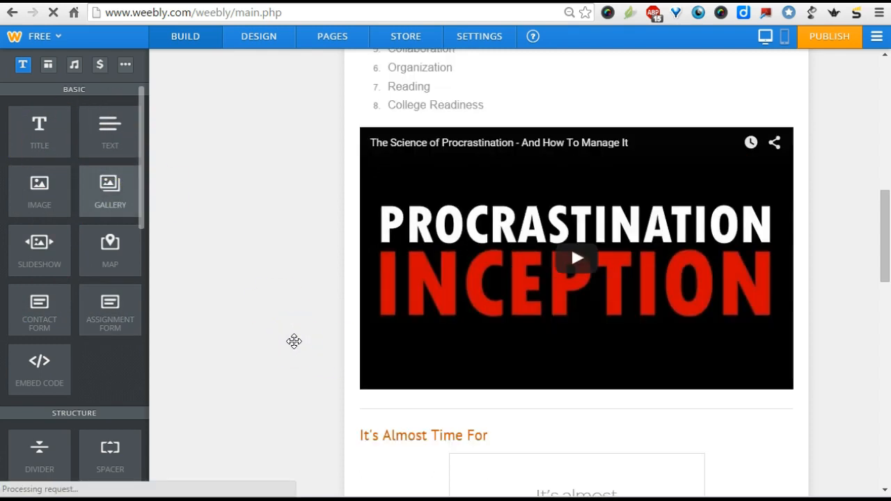
scroll(293, 341, "up", 7)
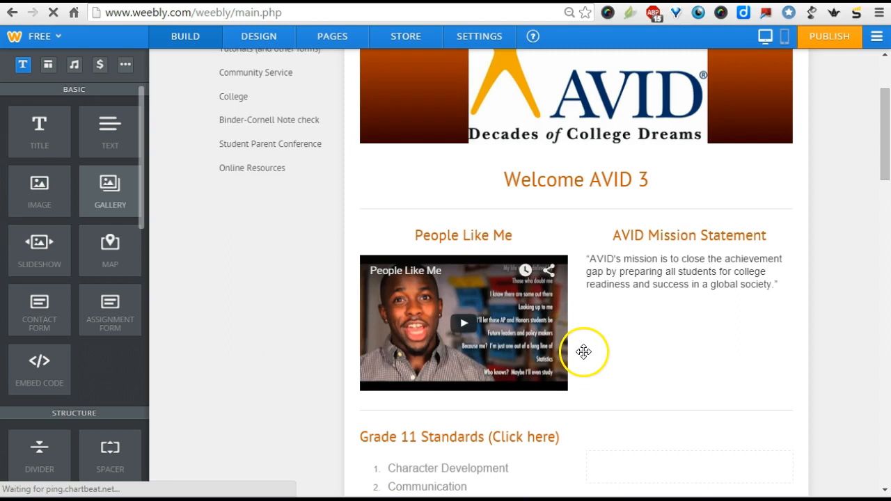
scroll(454, 432, "down", 1)
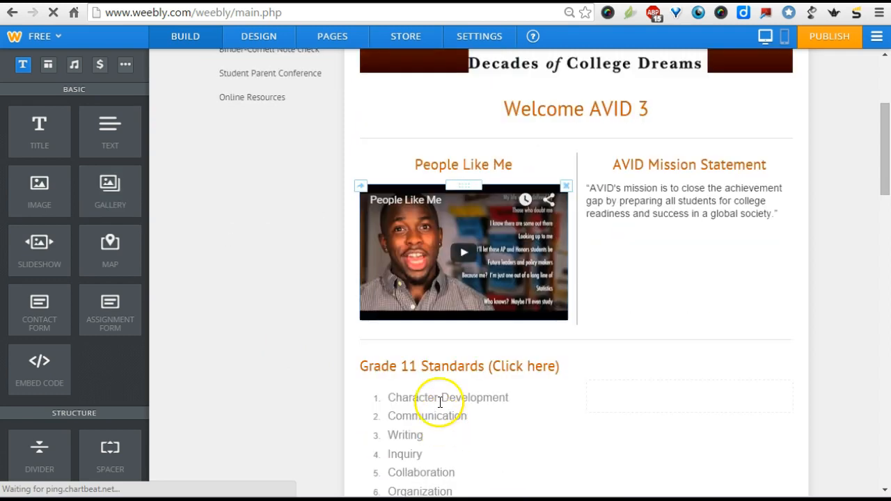
scroll(441, 416, "down", 2)
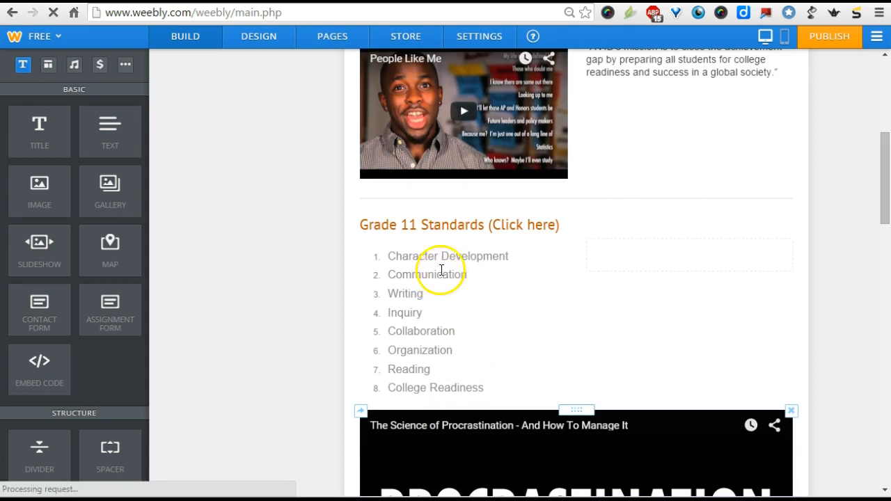
- Review the link target options for the Communication item in the Grade 11 Standards list without adding a link
left_click_drag(476, 276, 399, 278)
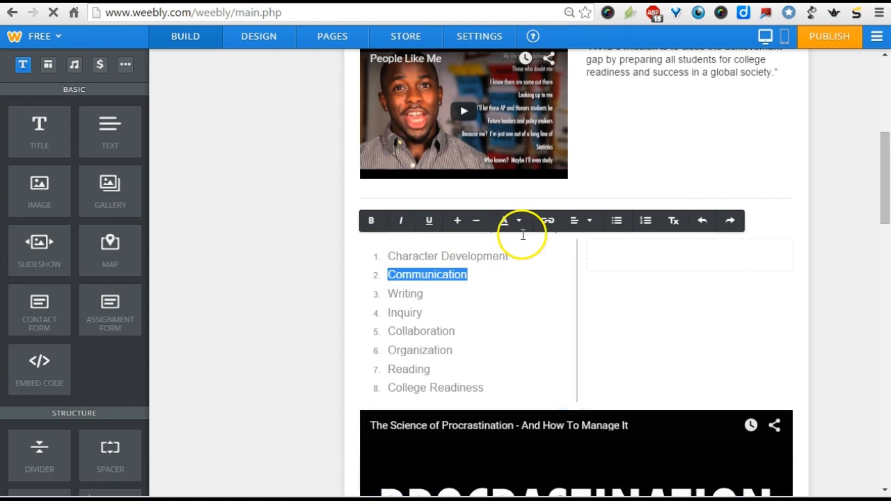
left_click(548, 222)
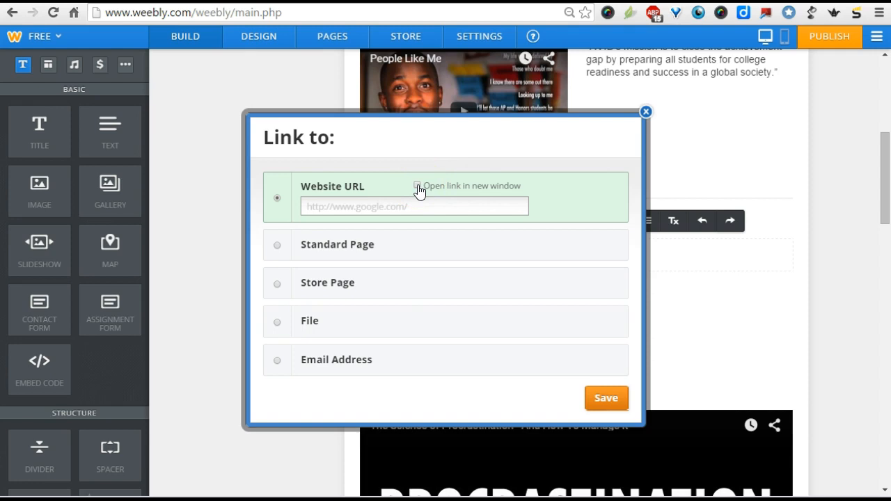
left_click(647, 112)
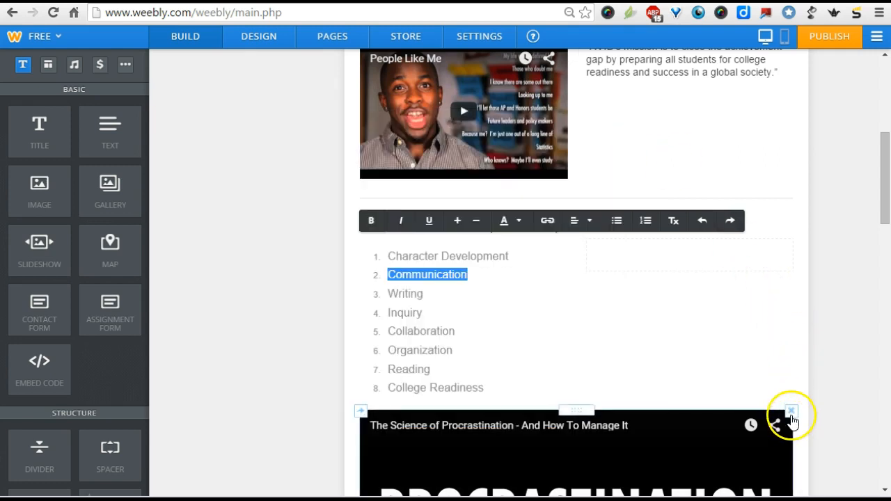
- Delete the "The Science of Procrastination - And How To Manage It" video from below the Grade 11 Standards list
left_click(791, 412)
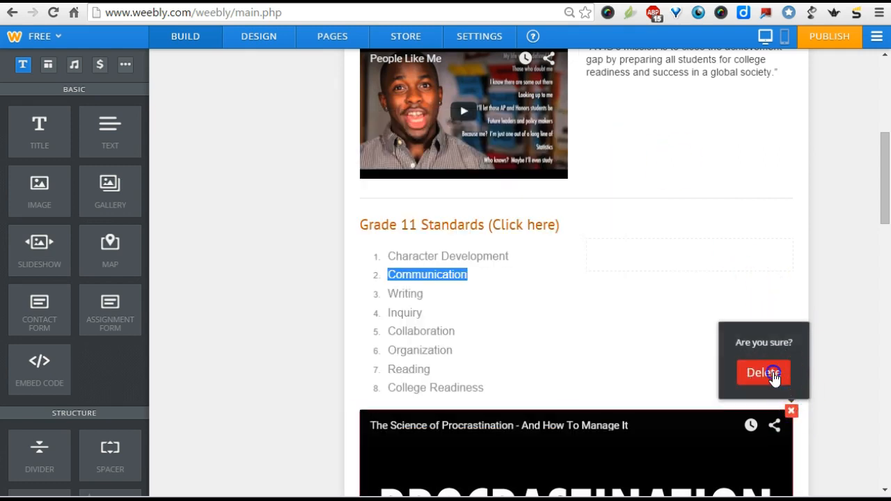
left_click(774, 376)
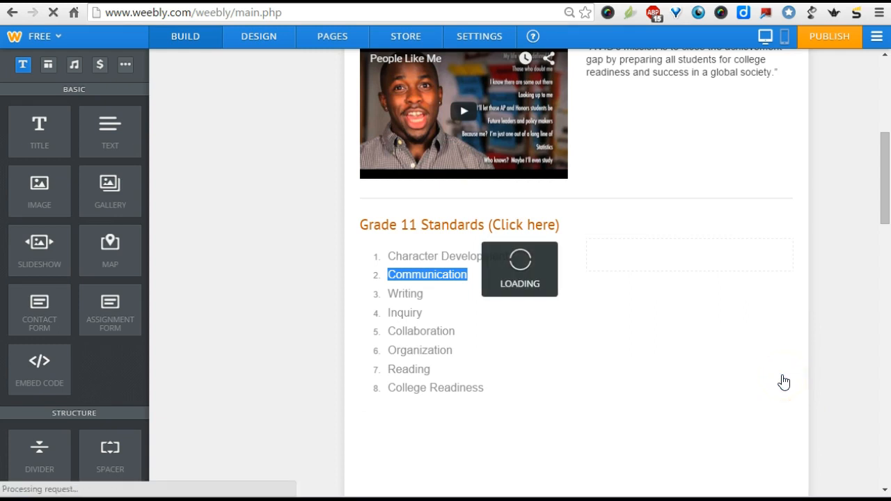
- Publish the SC AVID website and open the live site at scavid.weebly.com
scroll(804, 186, "up", 5)
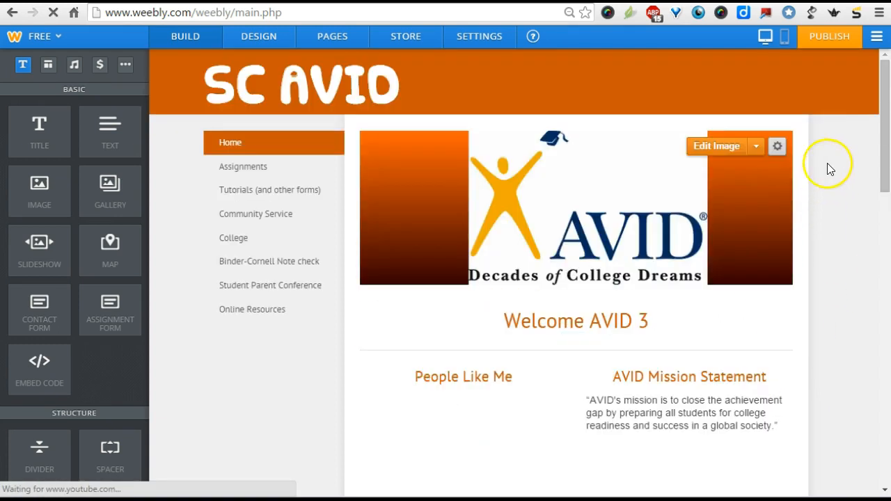
left_click(827, 42)
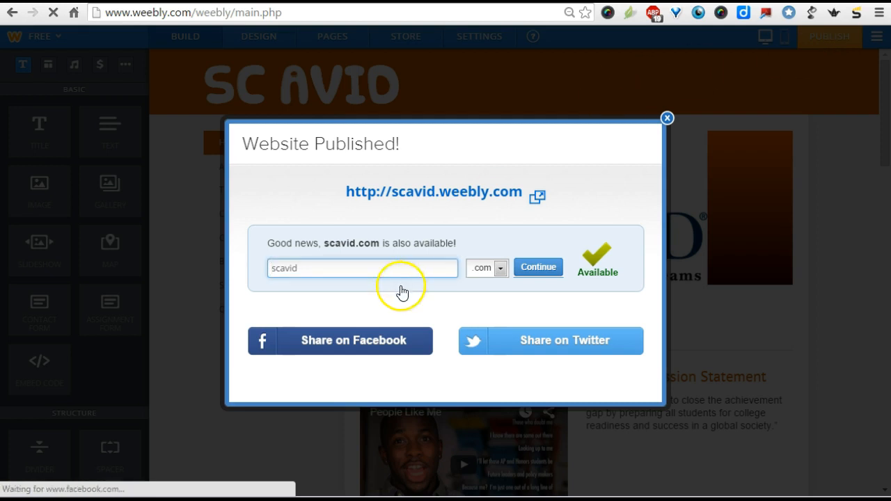
left_click(425, 192)
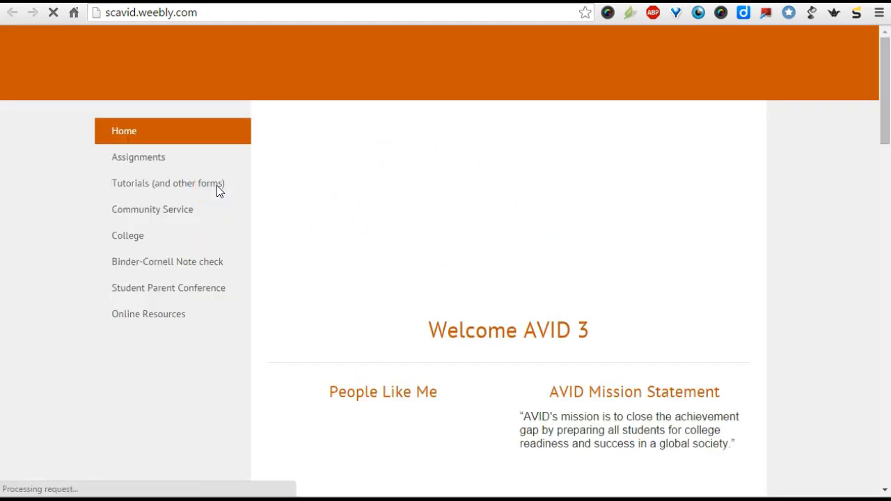
- Review the published home page, including the Grade 11 Standards list and the grading period countdown
left_click(217, 186)
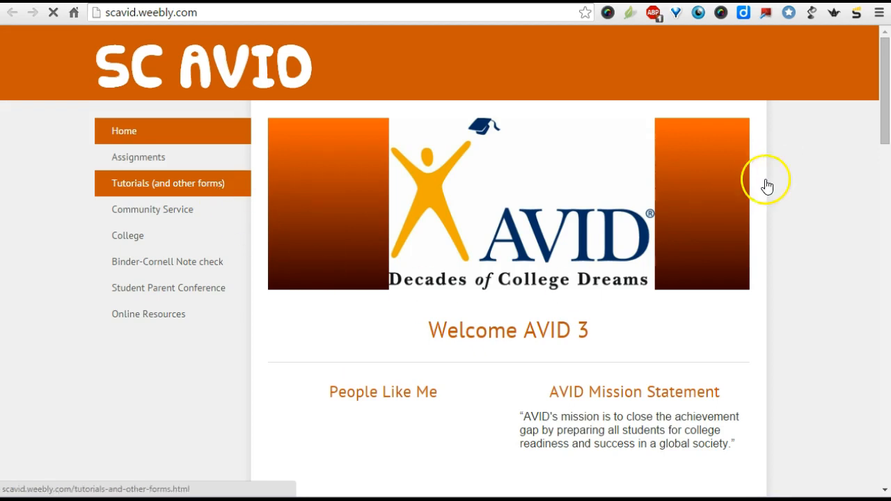
scroll(726, 306, "down", 8)
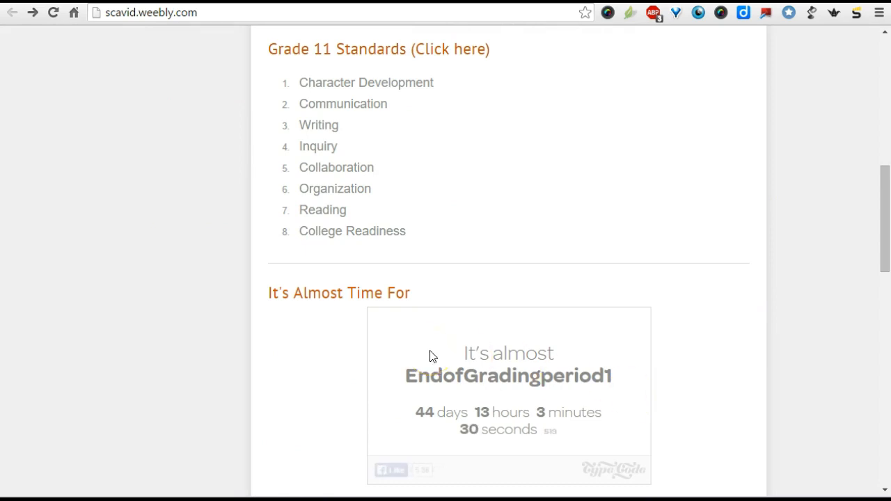
scroll(431, 356, "up", 3)
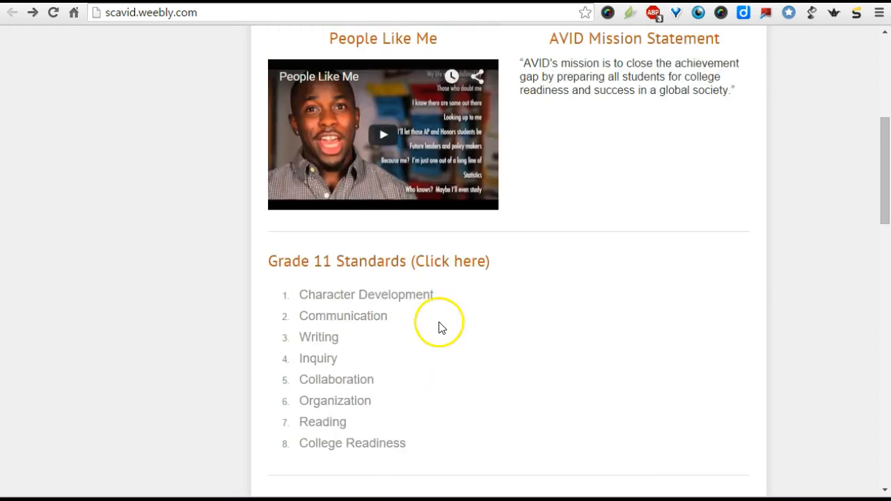
- Return to the Weebly editor, dismiss the publish confirmation, and look through the structure and media elements
key("ctrl+shift+Tab")
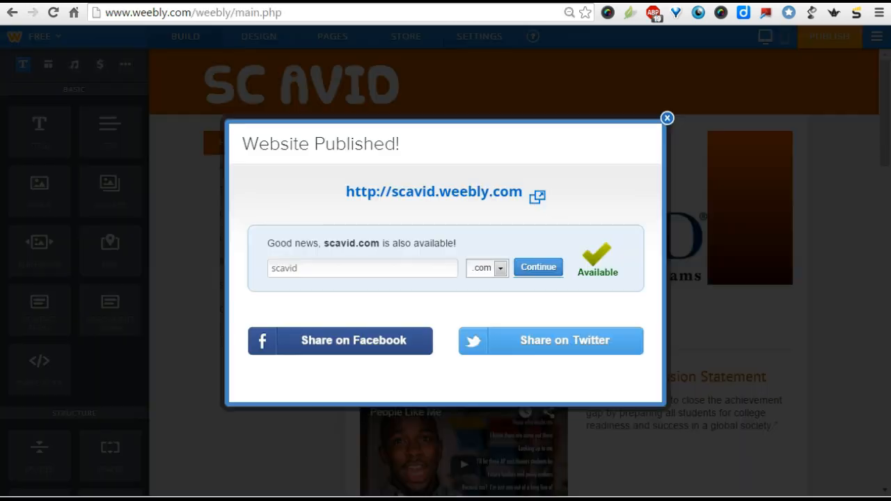
left_click(36, 312)
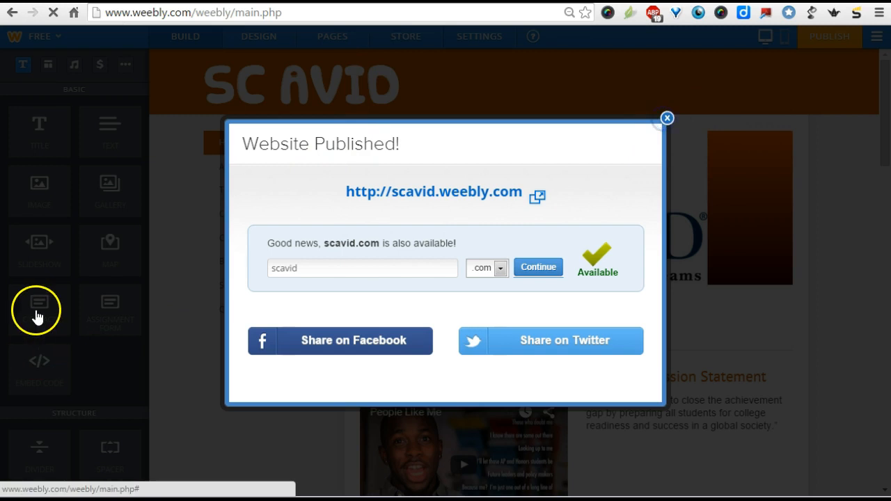
scroll(39, 310, "down", 5)
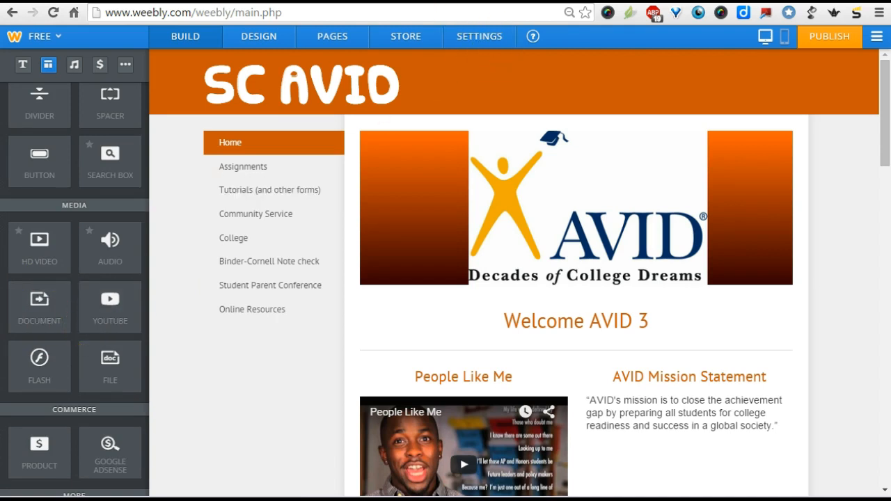
- Switch to the published site, open the Weeks 1-6 page under Assignments, and examine its Week #1 links
left_click(456, 1)
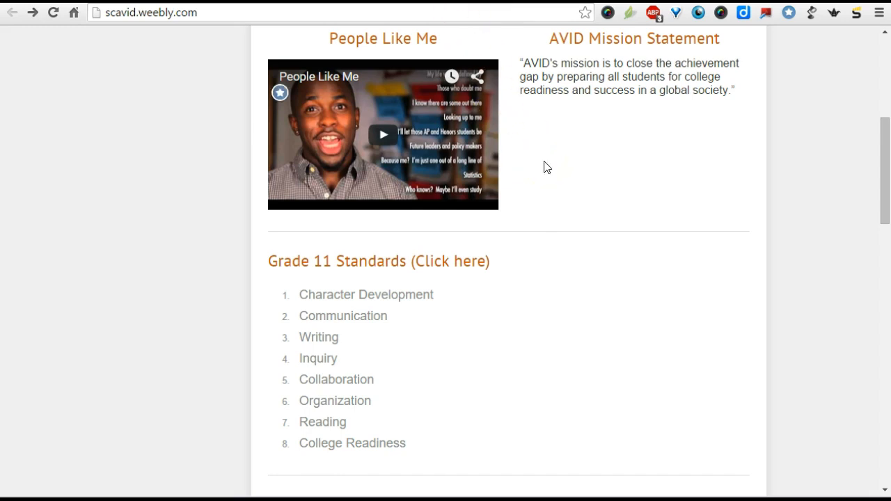
scroll(199, 293, "up", 5)
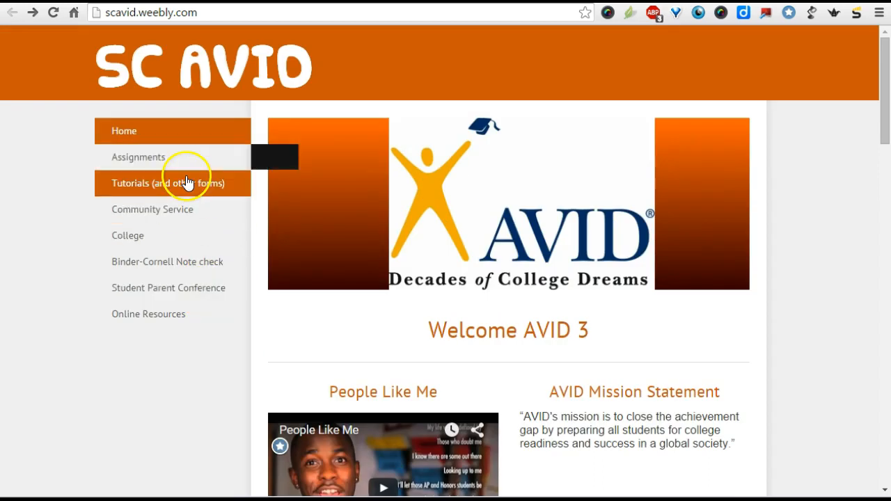
mouse_move(174, 170)
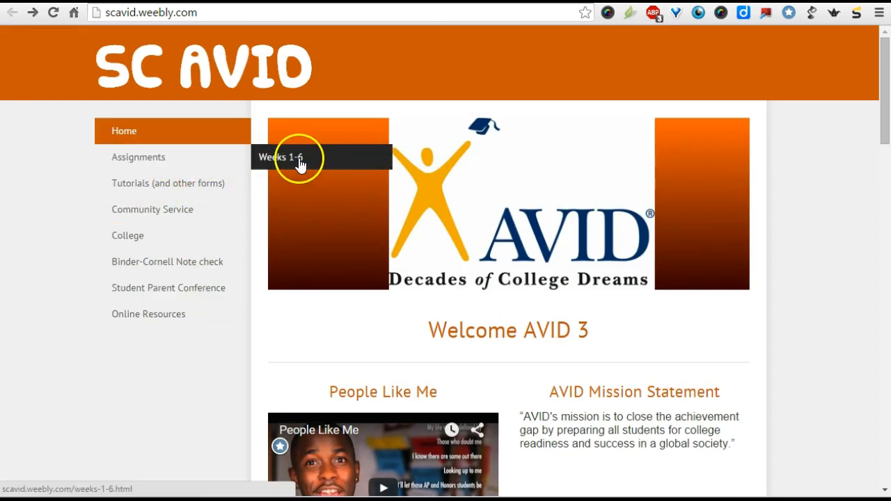
left_click(299, 157)
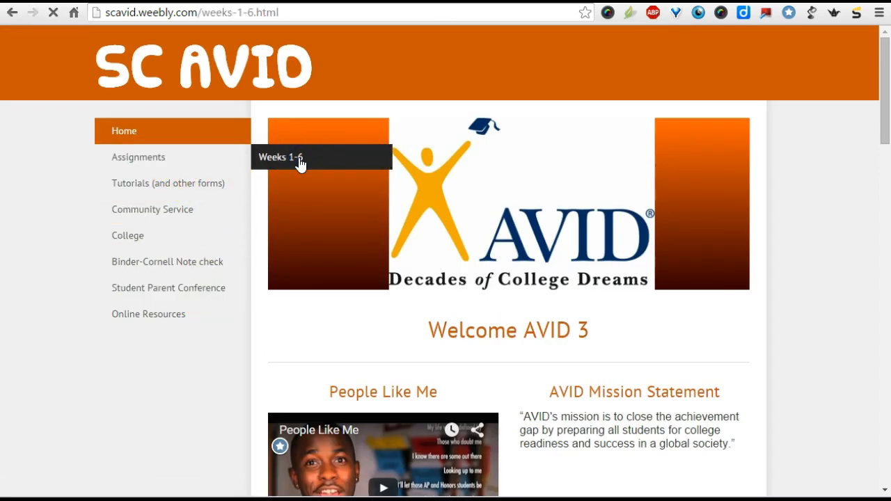
scroll(475, 256, "down", 1)
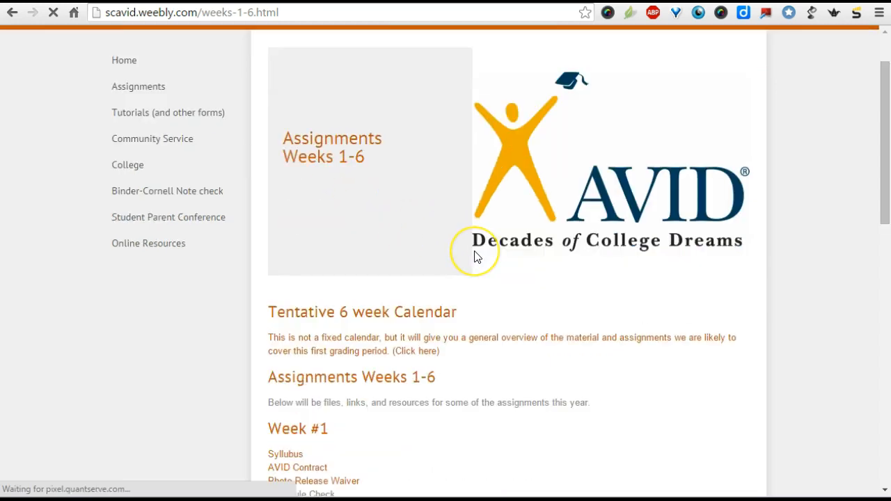
scroll(475, 256, "down", 1)
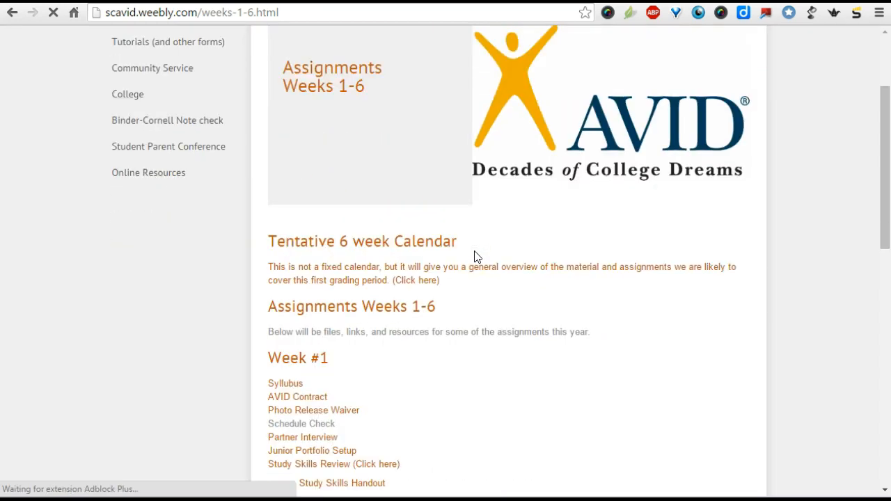
- Open the Syllabus link under Week #1 and view the AVID 3 syllabus PDF in Google Drive
left_click(290, 387)
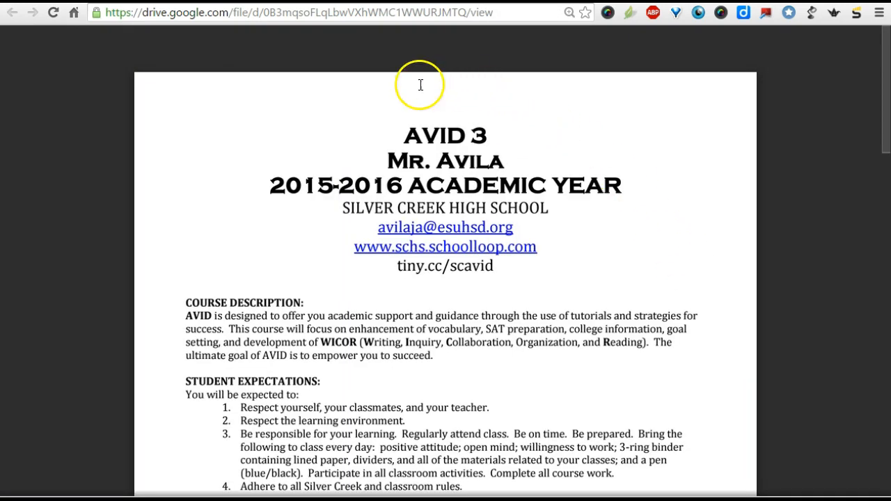
mouse_move(424, 44)
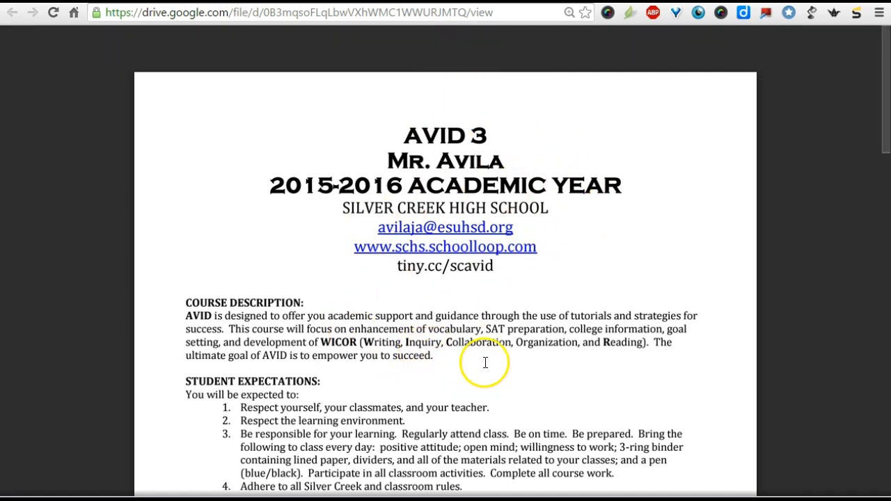
key("ctrl+w")
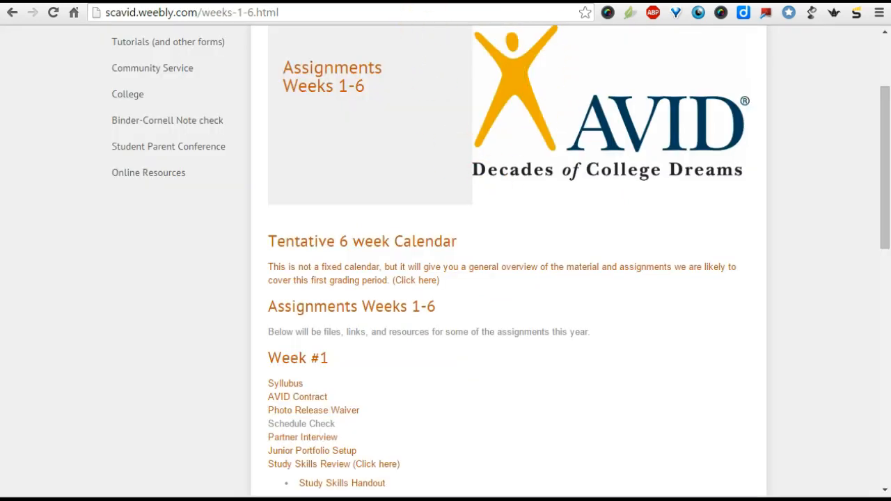
key("ctrl+Tab")
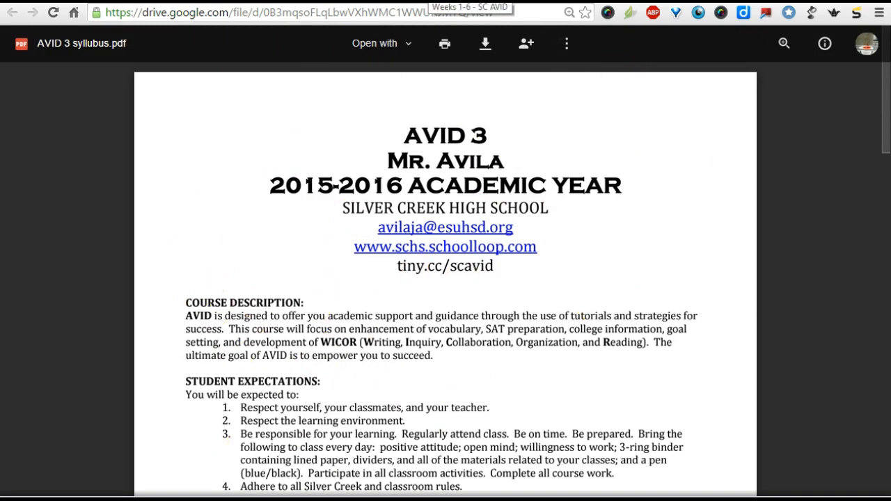
- Switch back to the Weebly editor and locate the Document element among the media elements
left_click(429, 1)
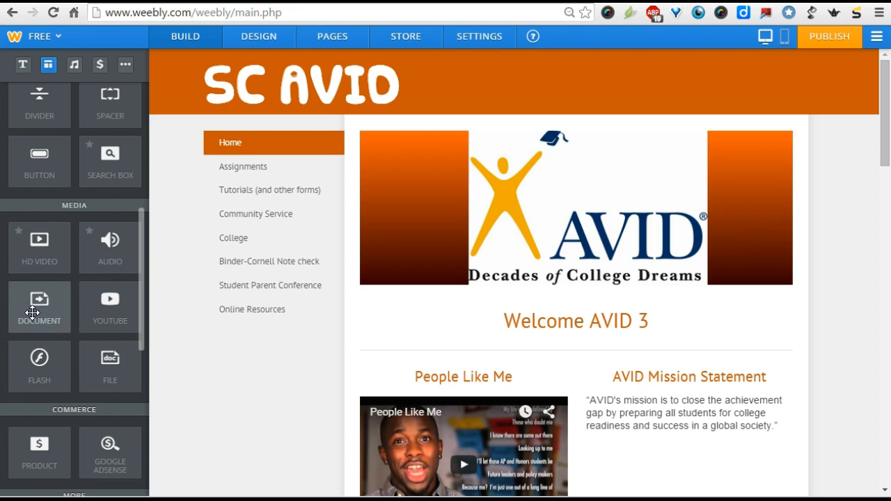
left_click(35, 311)
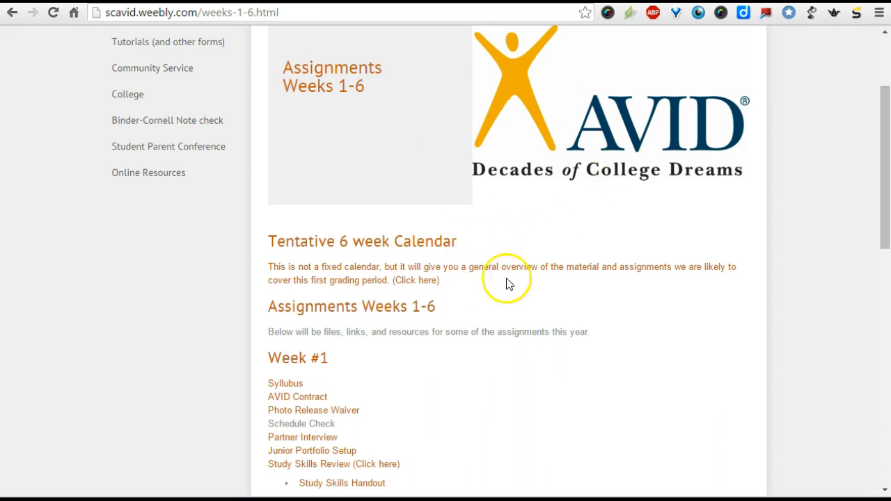
- View the linked tentative 6 week calendar from the published Weeks 1-6 page, then return to that page
left_click(351, 279)
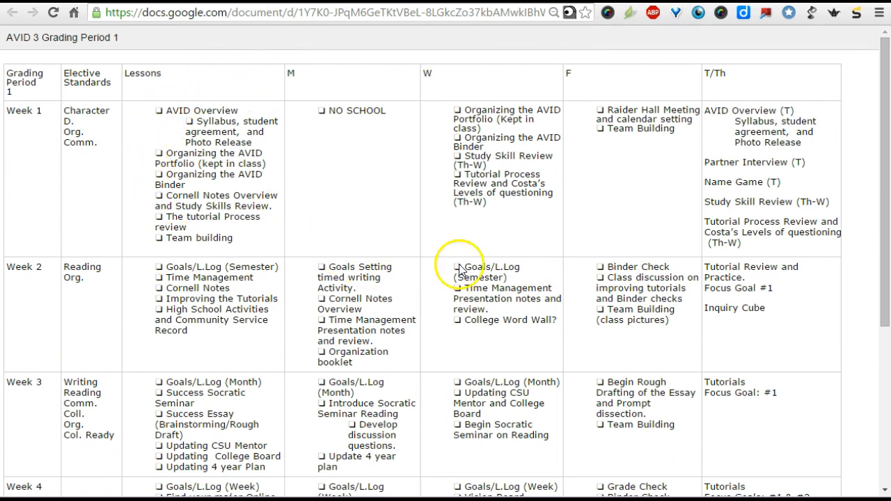
left_click(307, 1)
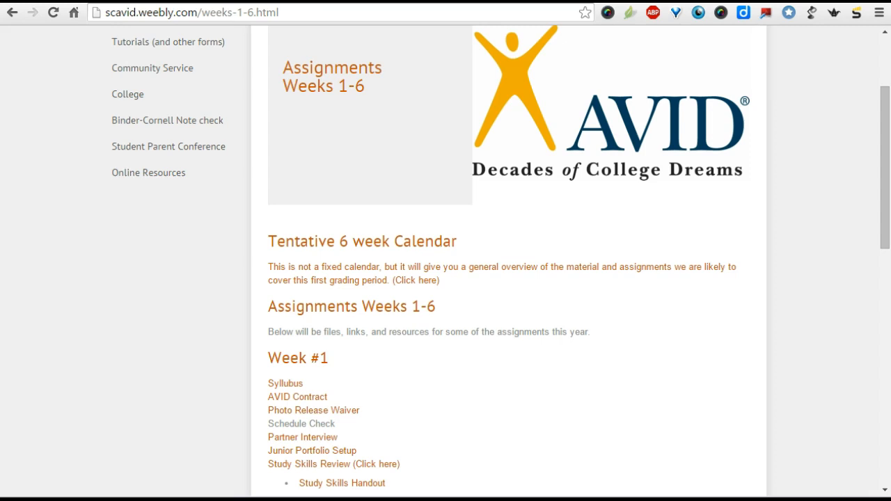
scroll(362, 299, "up", 3)
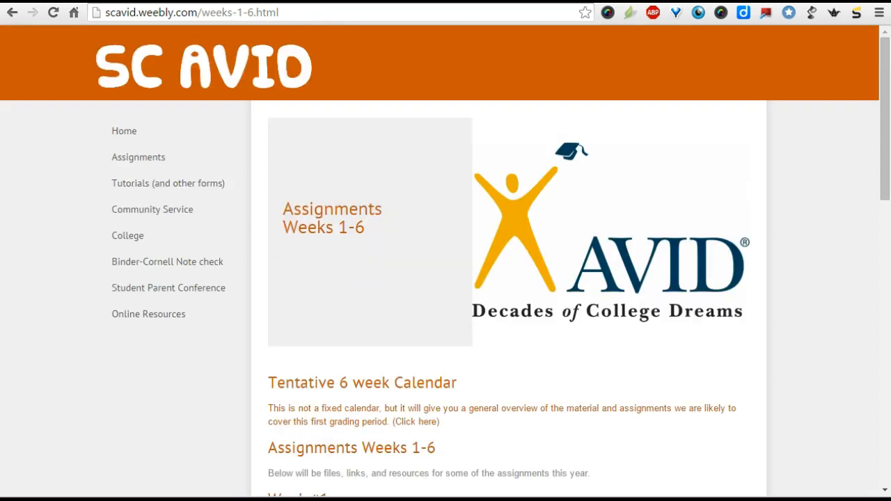
- Look through the site's full page list in the Weebly editor and open the settings of the AVID 2 page
key("ctrl+Tab")
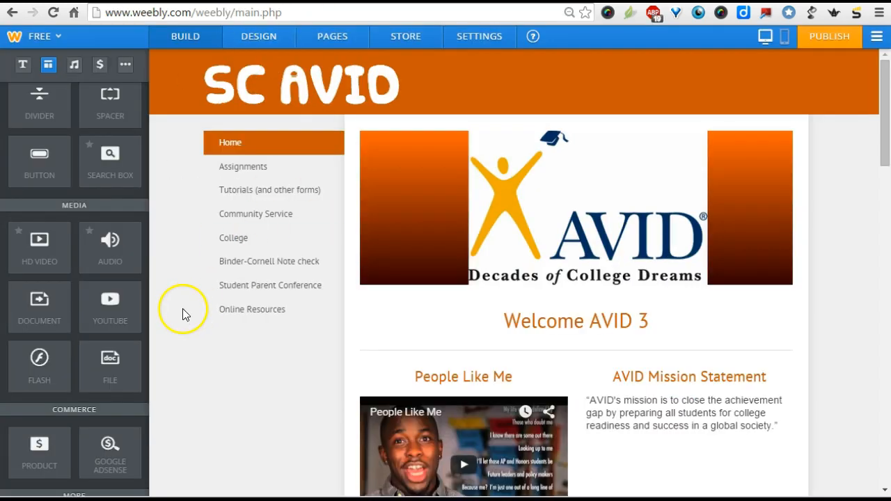
left_click(331, 39)
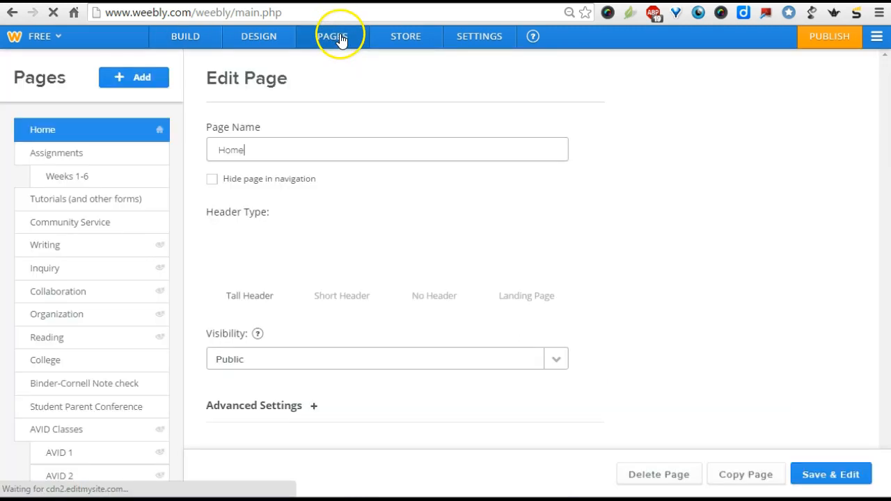
scroll(70, 235, "down", 2)
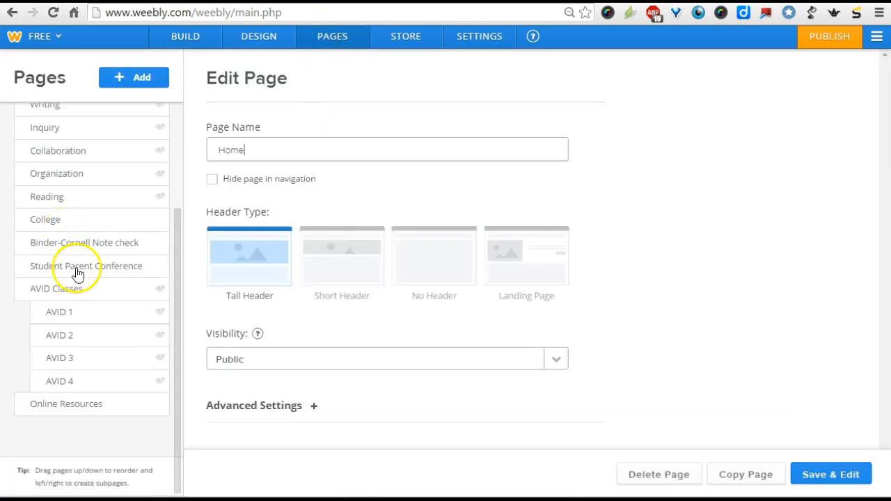
scroll(104, 372, "up", 2)
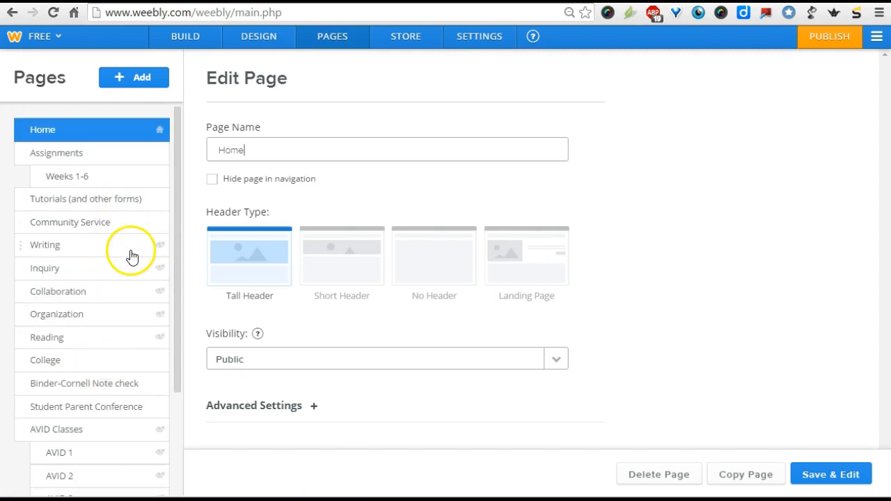
scroll(139, 408, "down", 2)
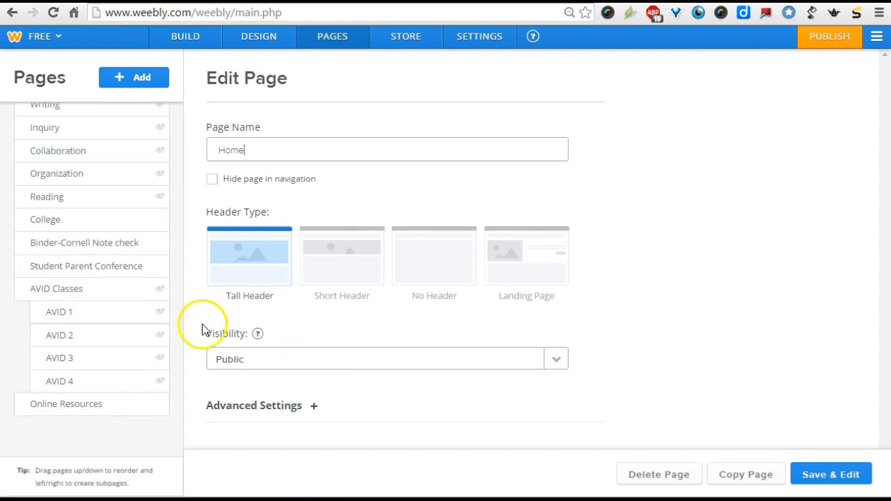
left_click(144, 344)
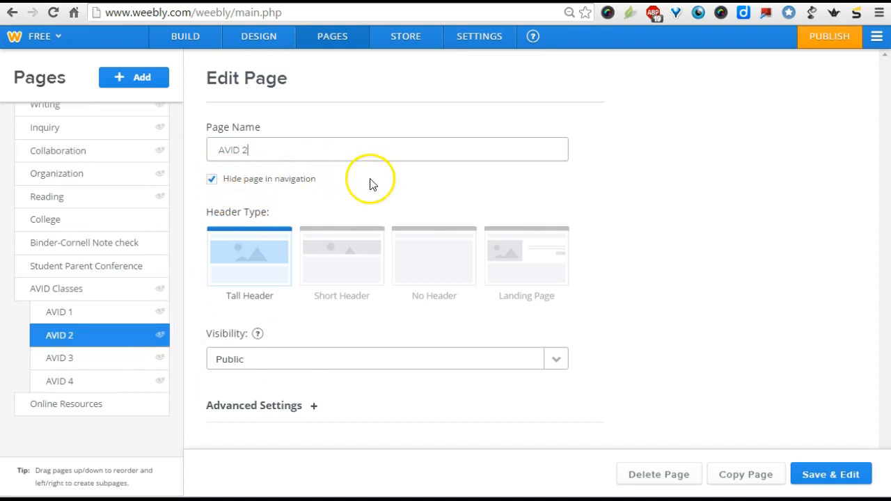
- View the settings of the Community Service page, then add a new standard page after Online Resources
scroll(105, 292, "up", 3)
left_click(103, 221)
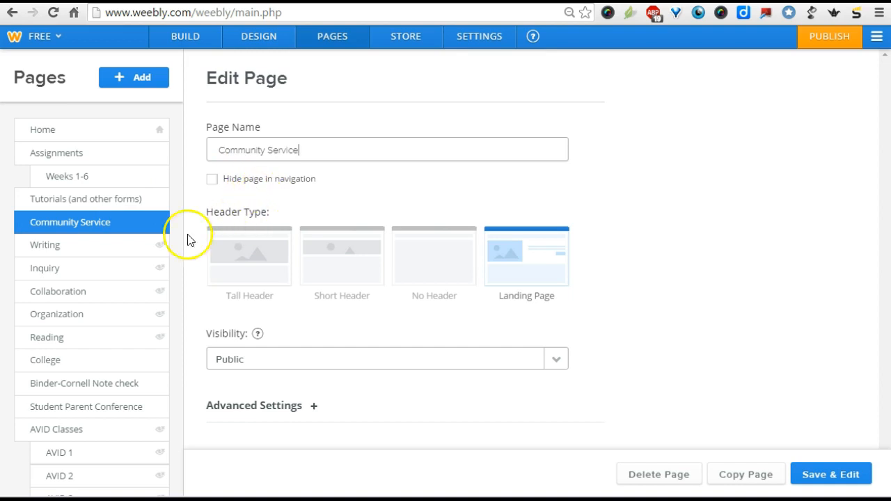
left_click(133, 80)
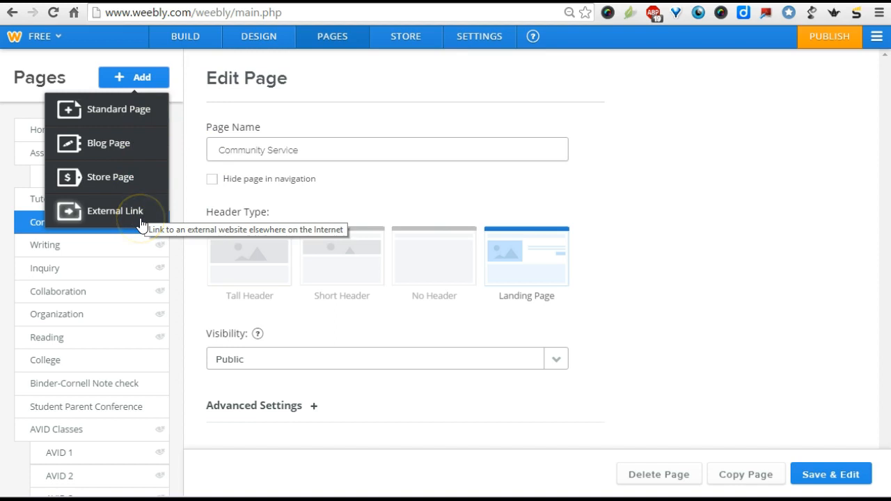
left_click(134, 113)
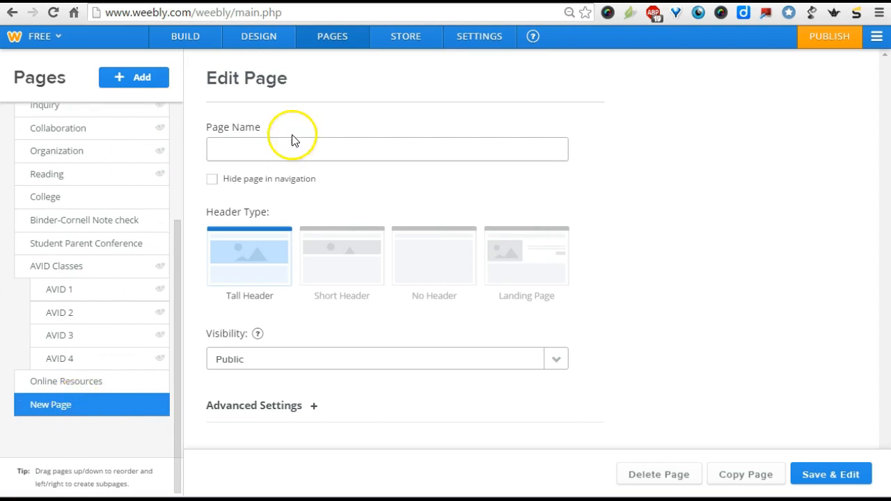
left_click(271, 149)
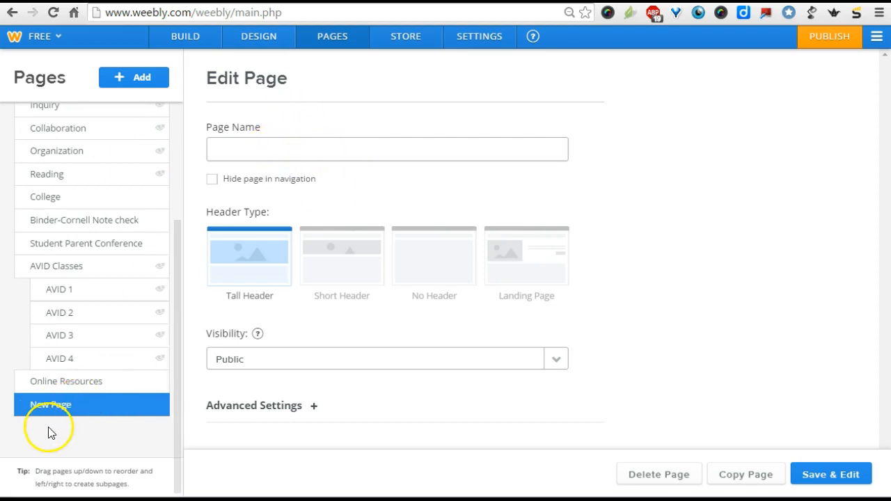
left_click_drag(74, 410, 67, 429)
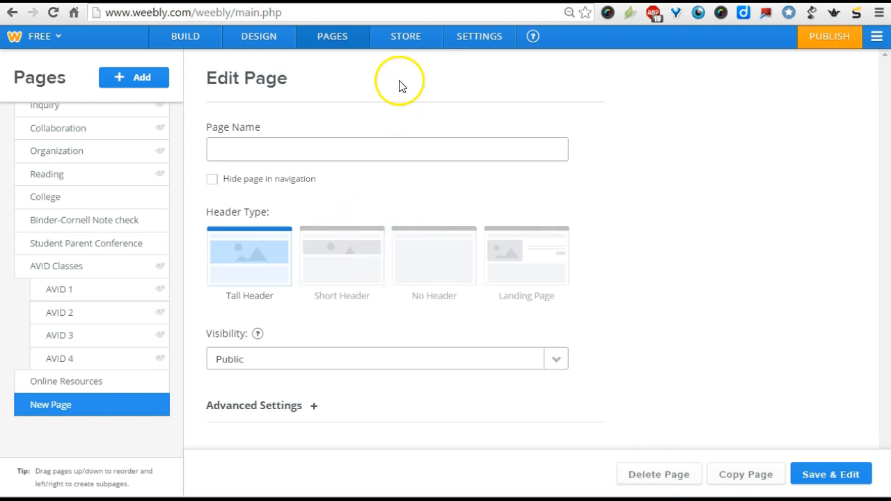
- Look at the site's general settings and the option to add an editor, then return to the new page's settings
left_click(476, 47)
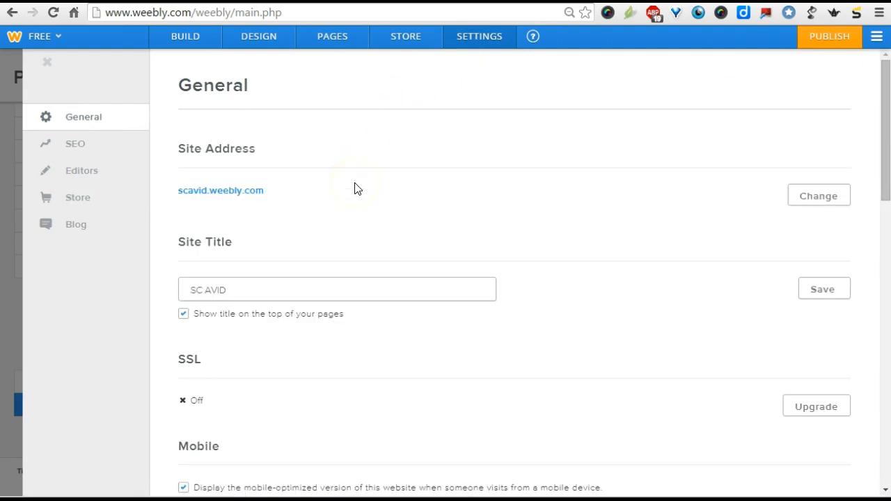
left_click(97, 179)
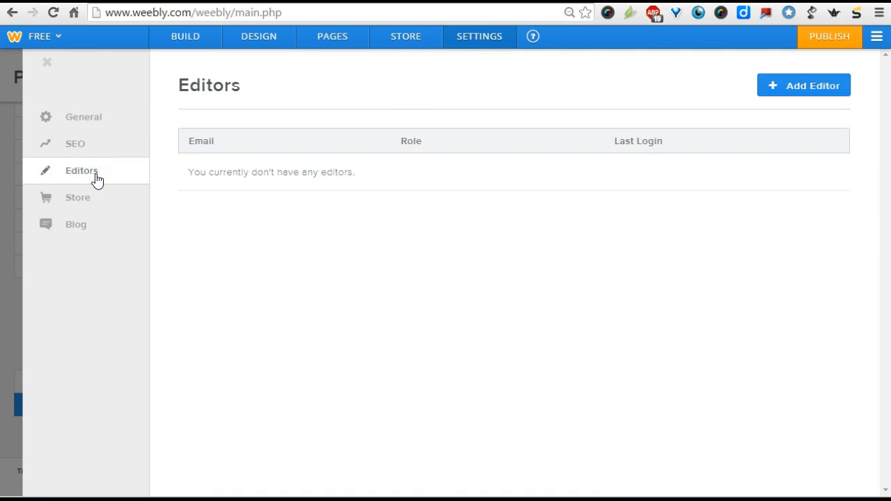
left_click(828, 90)
left_click(14, 313)
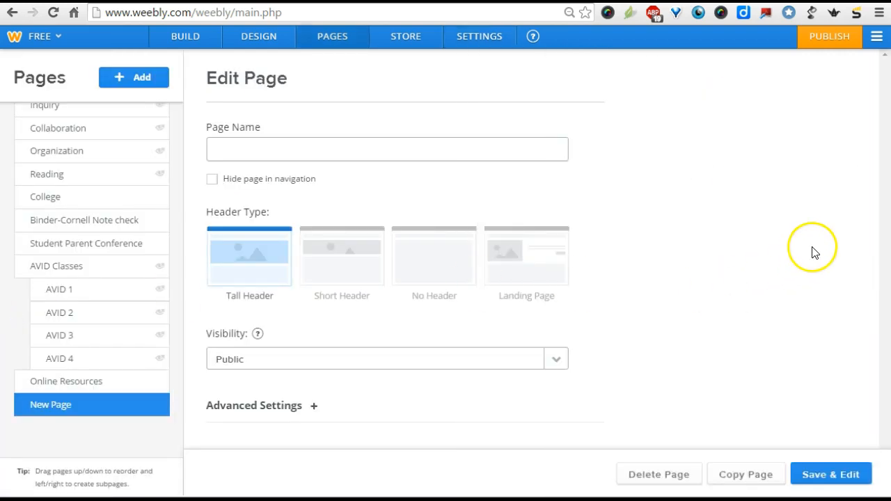
- Save the new unnamed public page with the Tall Header, open it for editing and show its mobile view
scroll(170, 235, "up", 3)
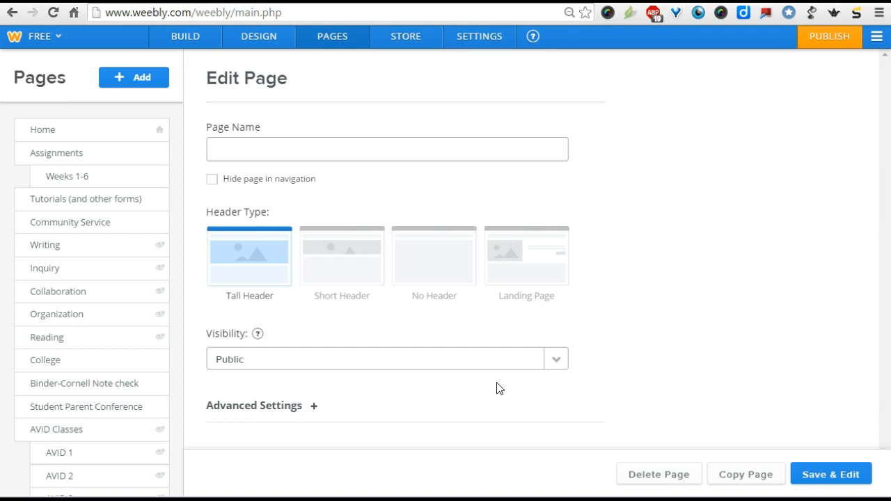
left_click(835, 475)
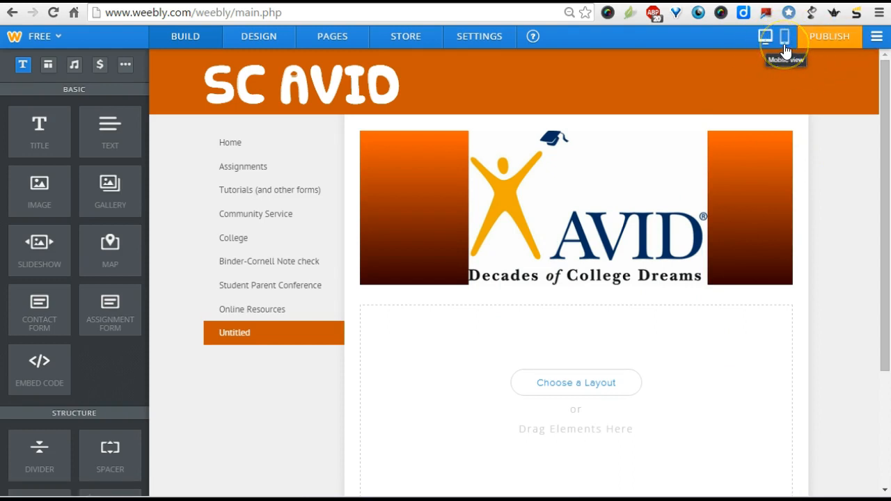
left_click(784, 40)
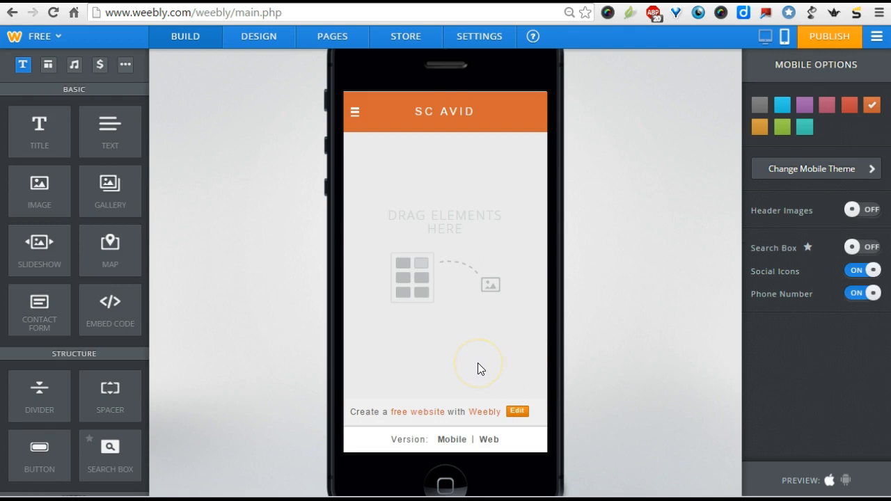
- Open the Tutorials (and other forms) page through the mobile site's navigation and look through its content
left_click(354, 111)
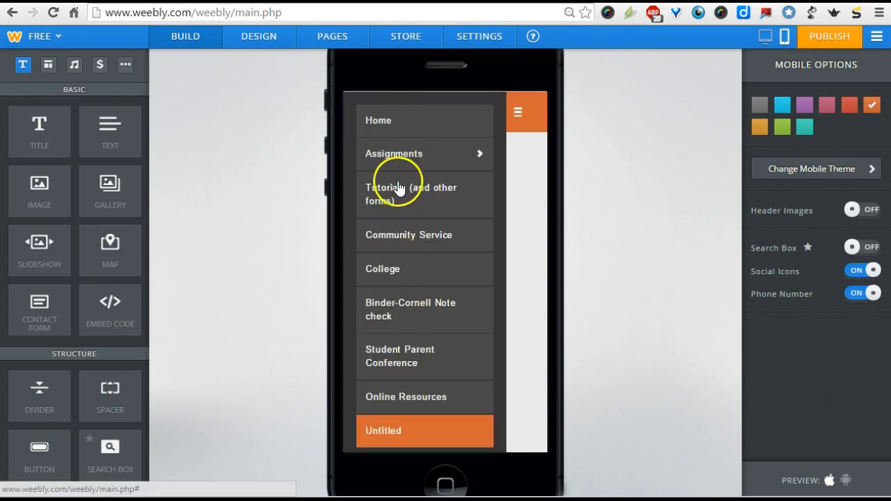
left_click(422, 195)
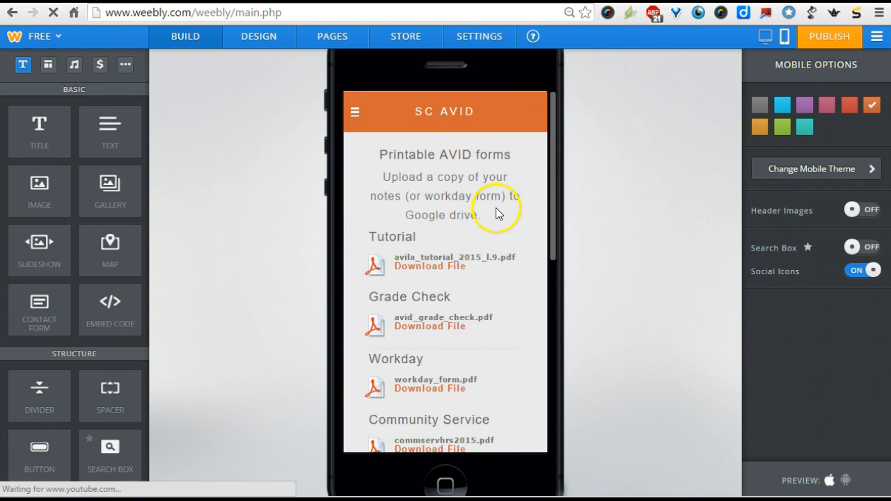
scroll(497, 209, "down", 2)
scroll(497, 208, "down", 4)
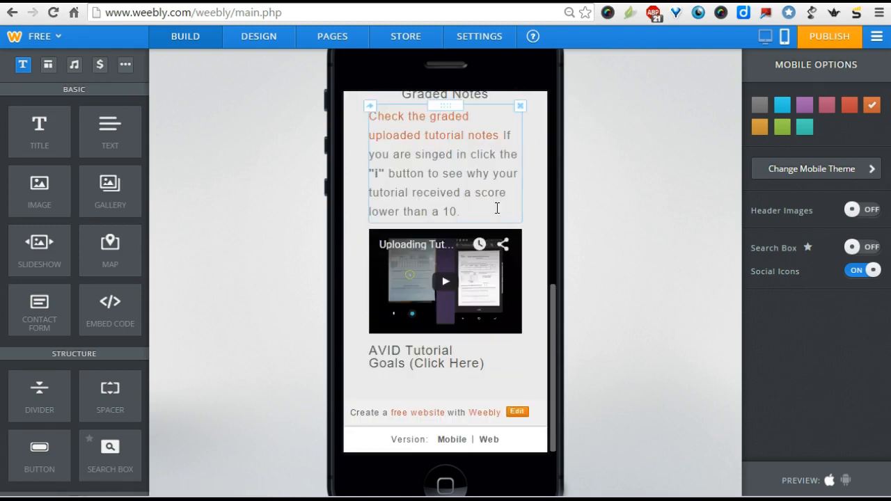
scroll(498, 208, "up", 5)
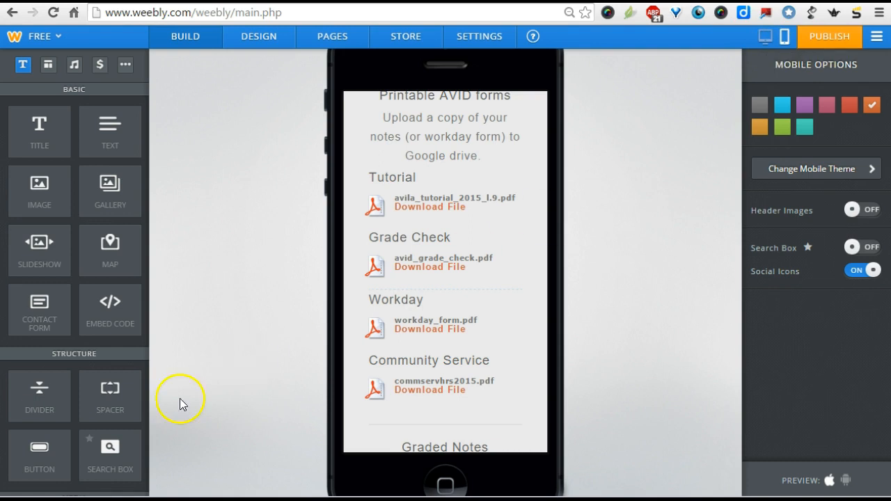
- Return to the desktop view and browse the available site themes in the design options
left_click(765, 41)
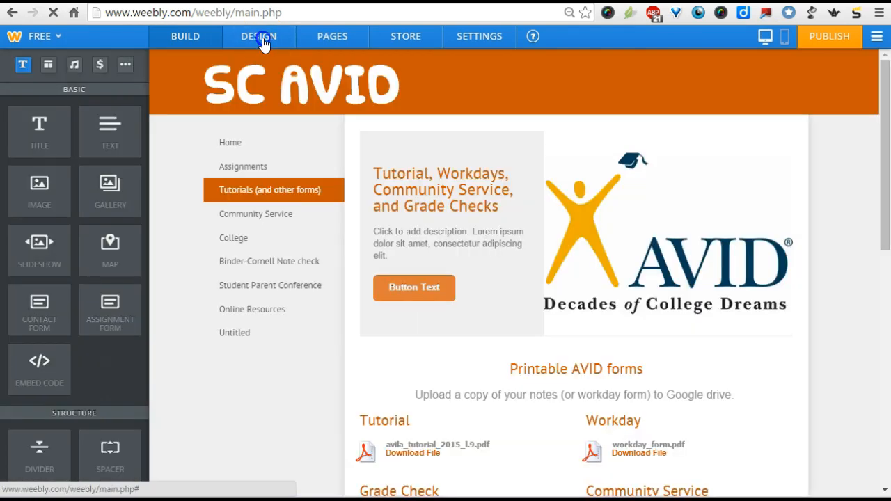
left_click(263, 40)
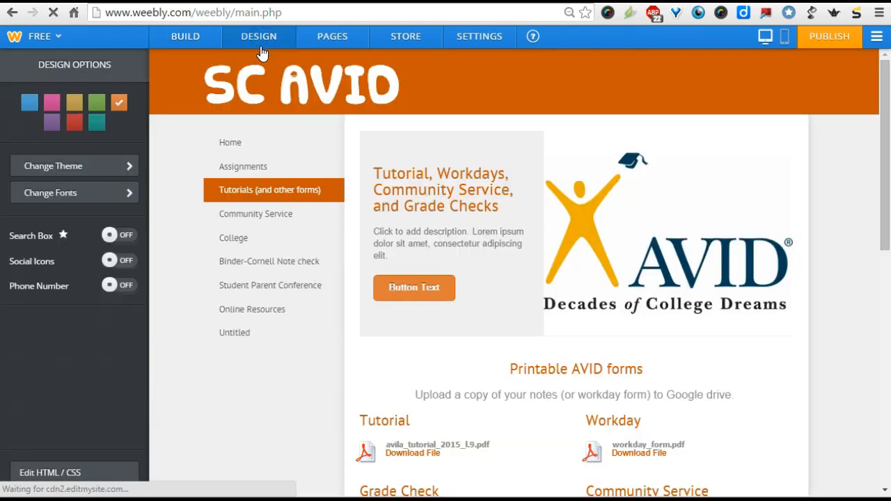
left_click(124, 167)
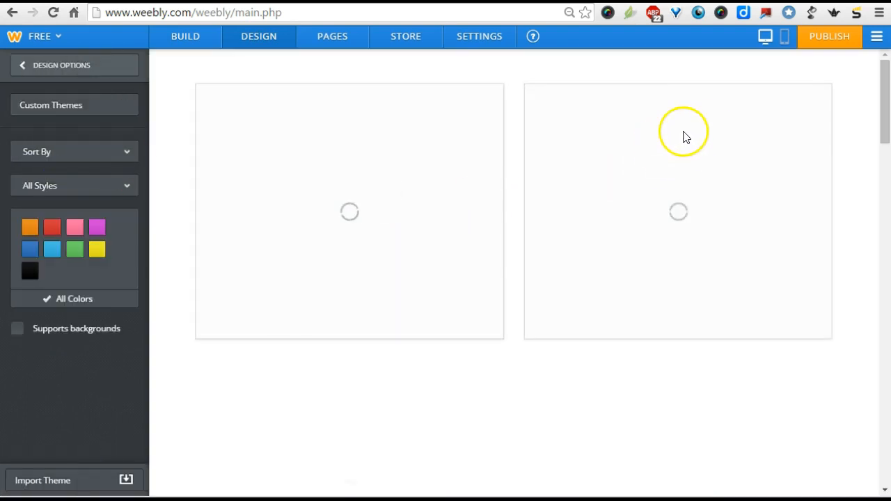
scroll(485, 255, "down", 5)
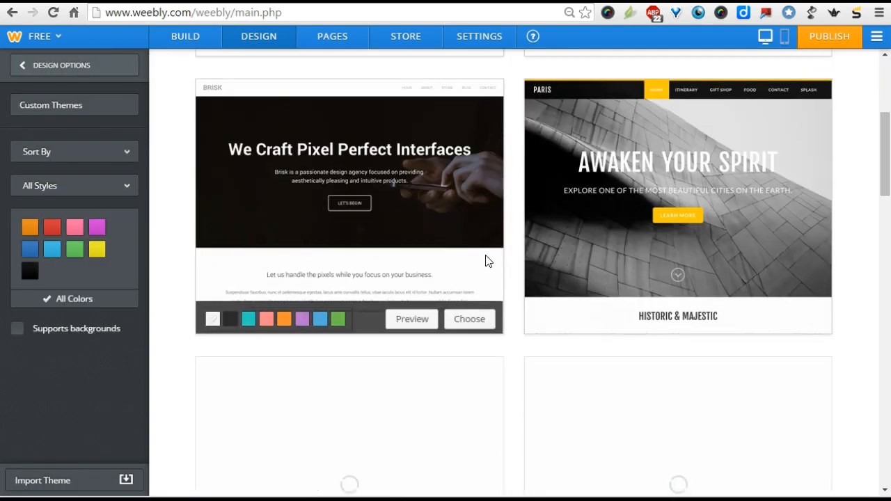
scroll(487, 260, "down", 6)
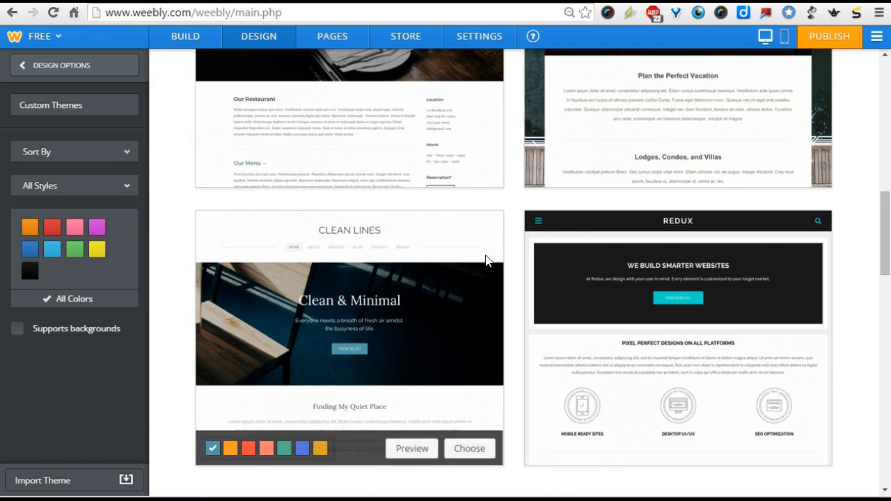
scroll(486, 262, "down", 5)
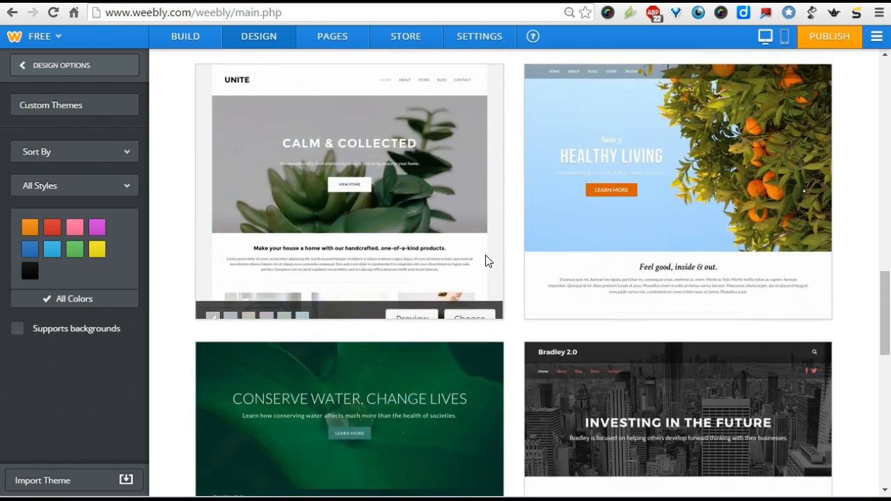